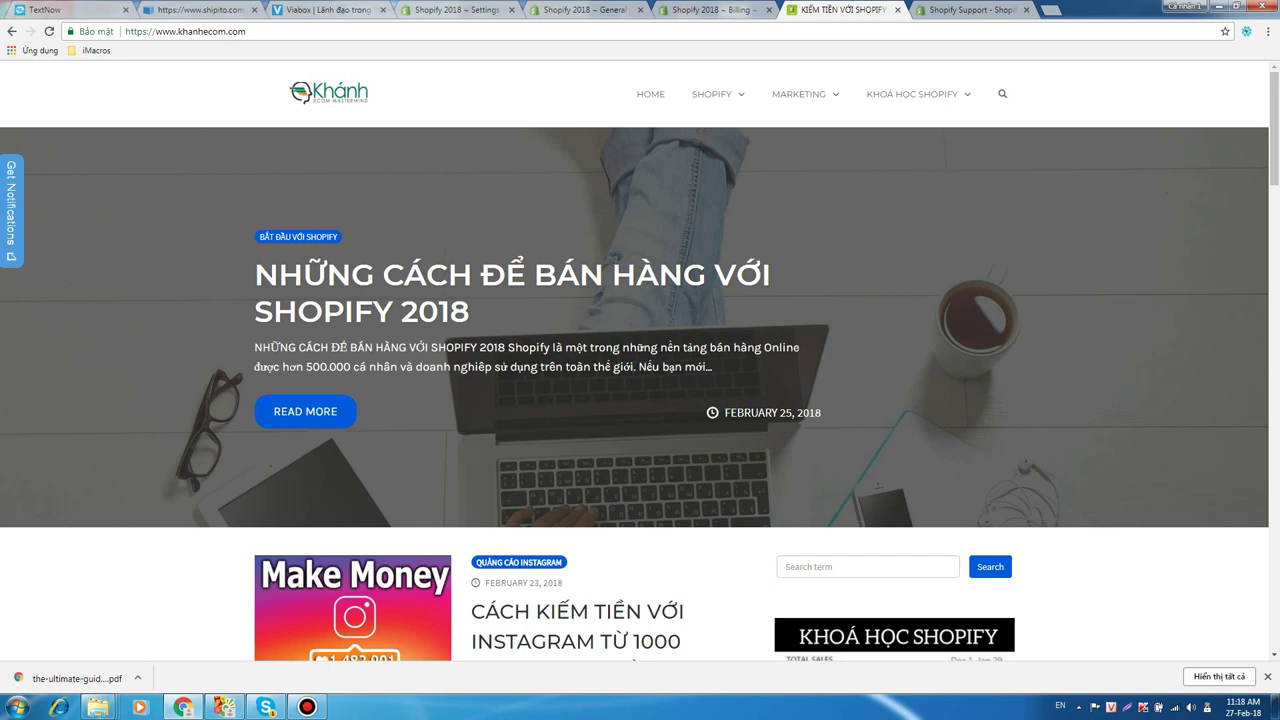
# Switch from the blog to the Shopify store's General settings page and dismiss the Windows color scheme prompt.
pyautogui.doubleClick(237, 31)
pyautogui.click(247, 31)
pyautogui.click(712, 10)
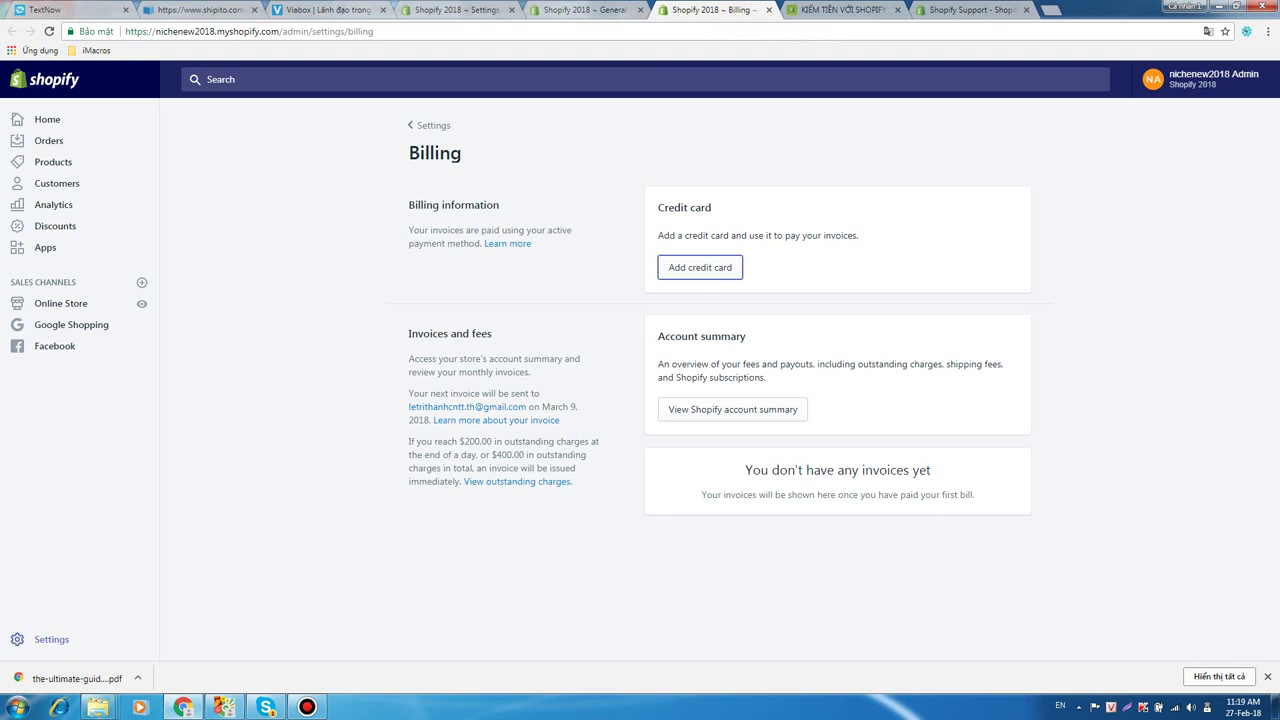
pyautogui.click(566, 10)
pyautogui.click(458, 10)
pyautogui.click(585, 10)
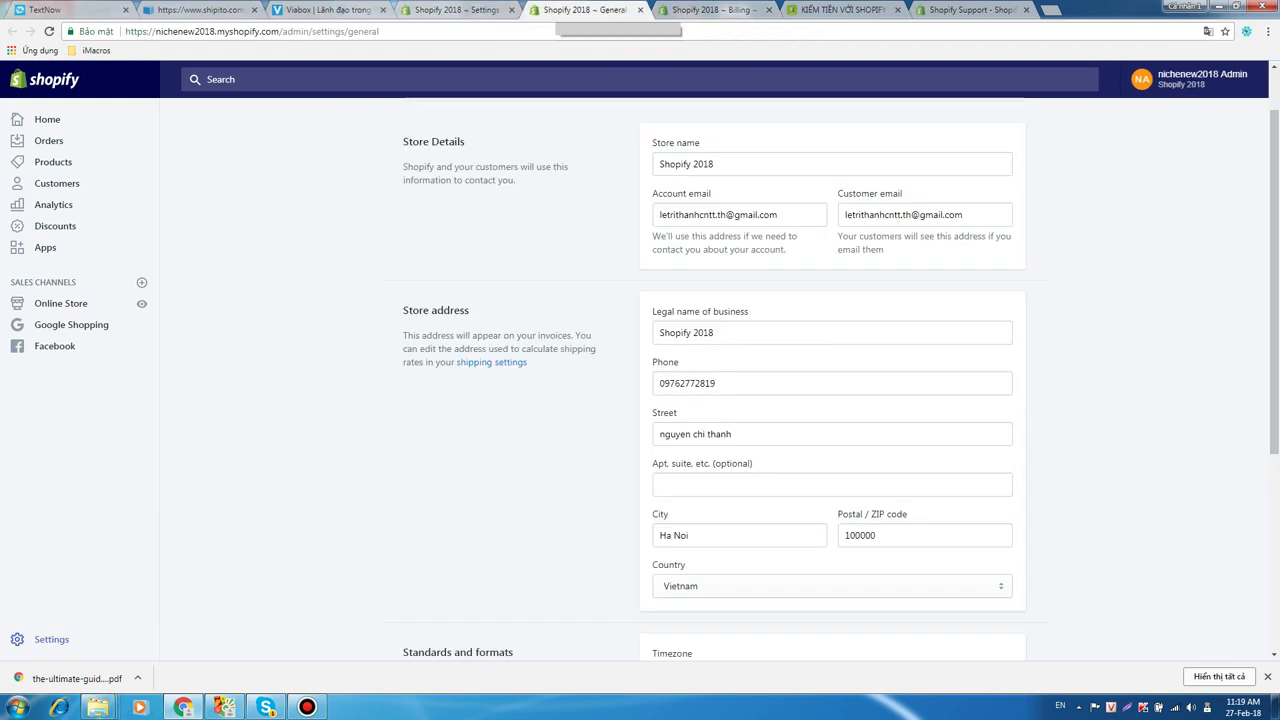
pyautogui.scroll(1, 640, 380)
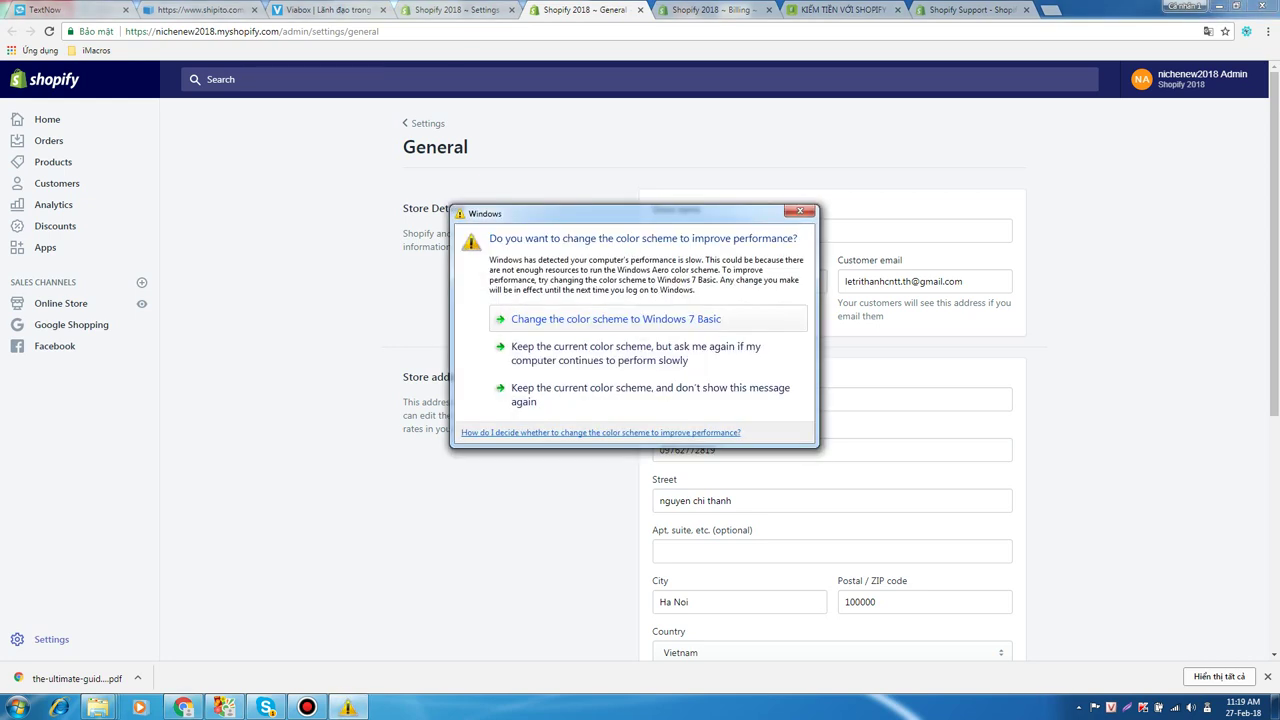
pyautogui.click(800, 211)
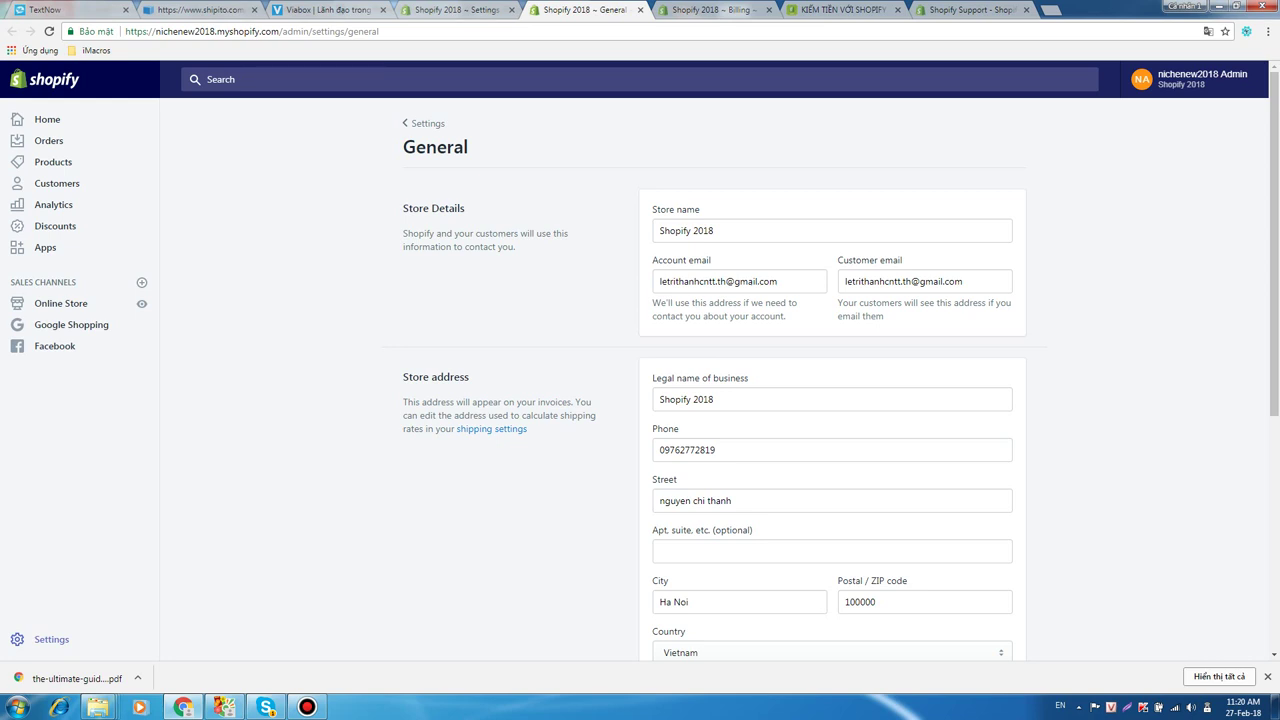
# Examine the Store address section heading, its description and the legal business name field.
pyautogui.tripleClick(500, 416)
pyautogui.click(476, 380)
pyautogui.moveTo(470, 378); pyautogui.dragTo(403, 378)
pyautogui.doubleClick(660, 378)
pyautogui.moveTo(660, 378); pyautogui.dragTo(455, 378)
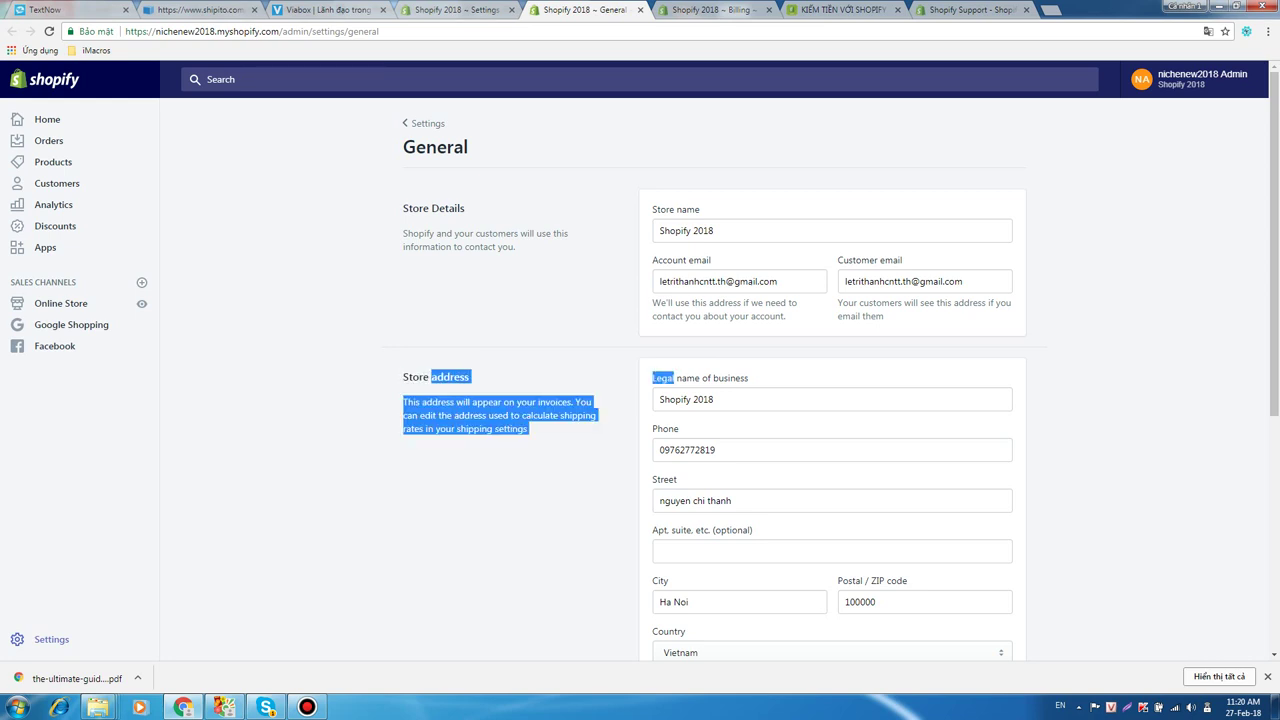
pyautogui.doubleClick(455, 378)
pyautogui.click(560, 385)
pyautogui.moveTo(722, 399); pyautogui.dragTo(656, 399)
pyautogui.click(620, 397)
pyautogui.moveTo(469, 377); pyautogui.dragTo(403, 377)
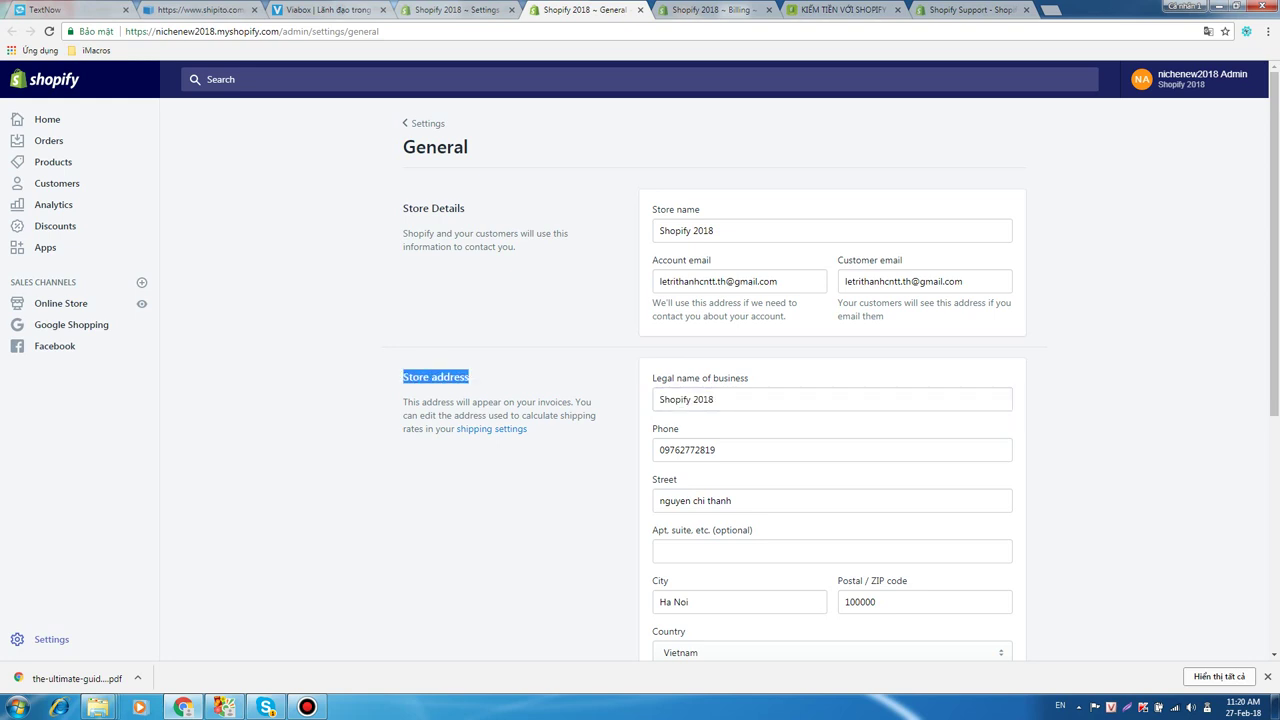
pyautogui.click(436, 378)
pyautogui.moveTo(469, 377); pyautogui.dragTo(403, 377)
pyautogui.click(436, 378)
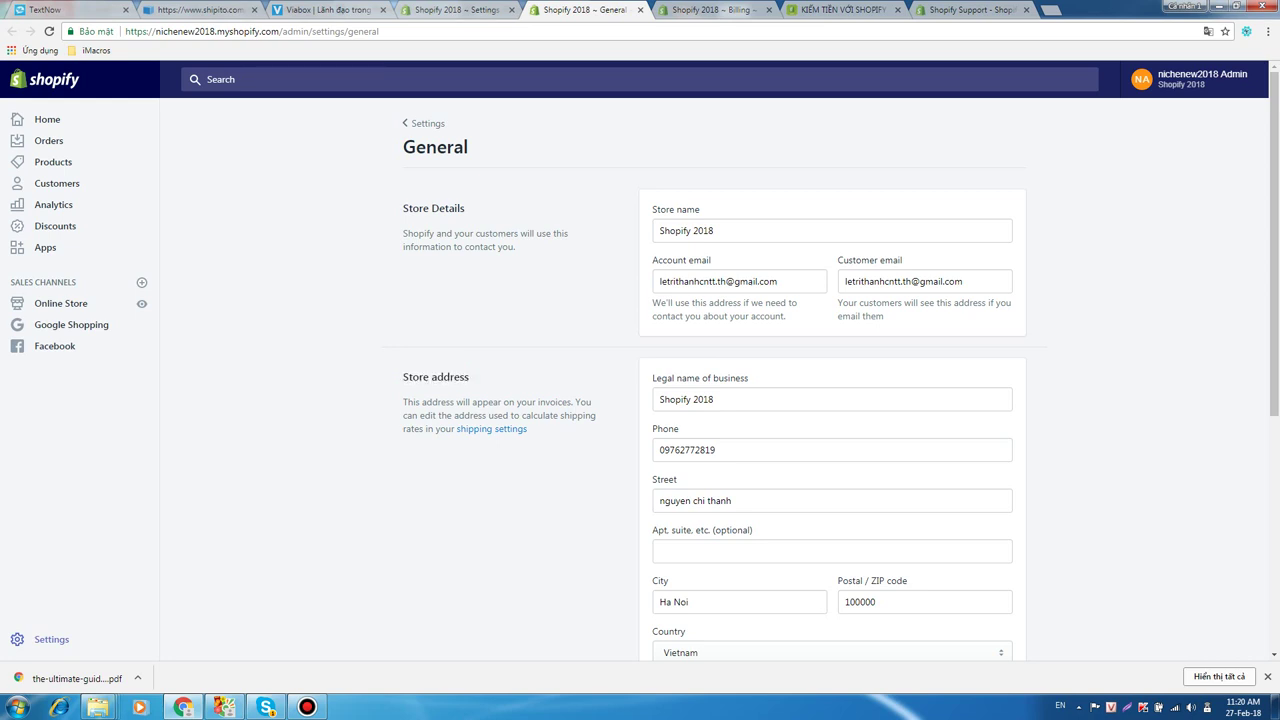
# Look over the General settings from Store Details to the Standards and formats section.
pyautogui.scroll(-4, 640, 380)
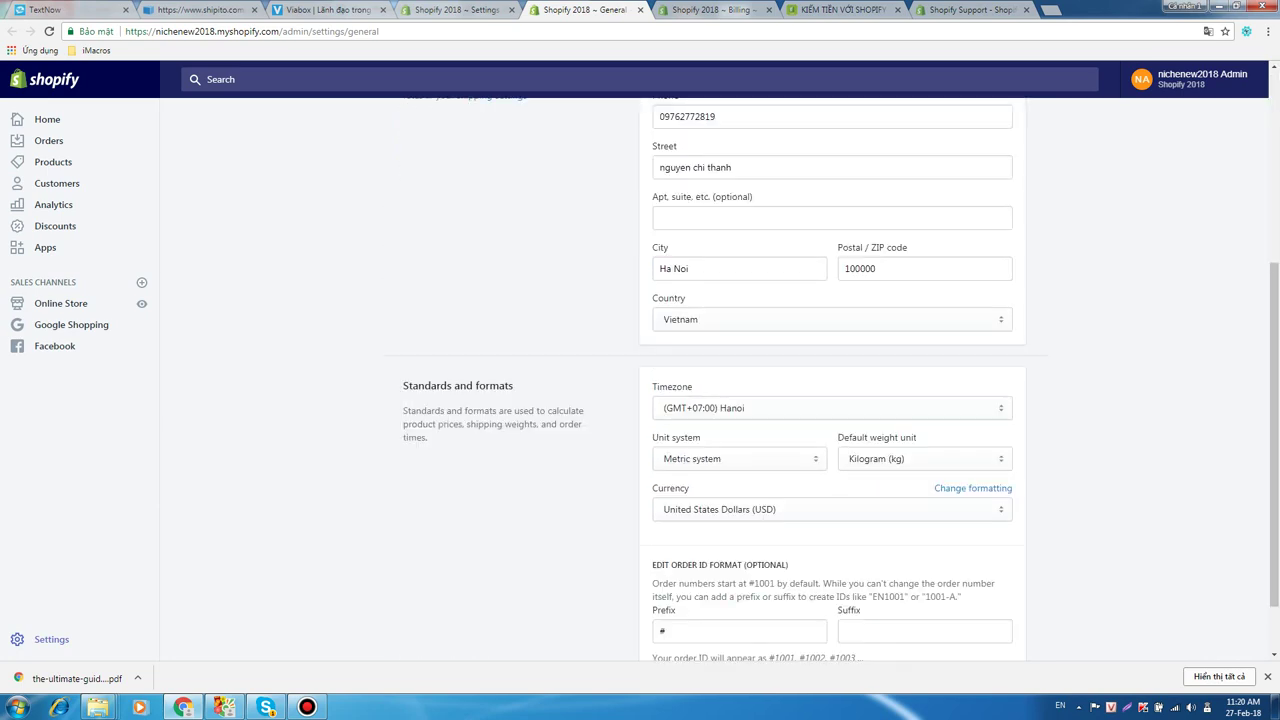
pyautogui.scroll(3, 640, 380)
pyautogui.scroll(1, 640, 380)
pyautogui.scroll(-2, 640, 380)
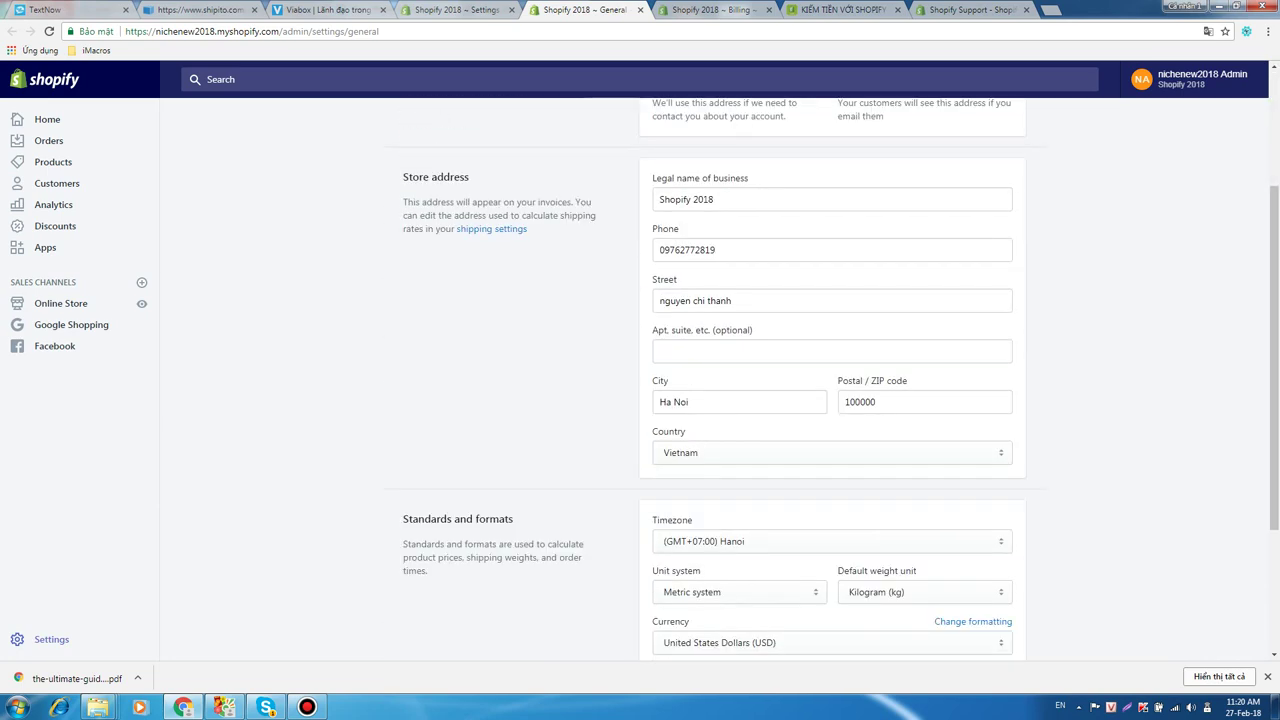
pyautogui.scroll(2, 640, 380)
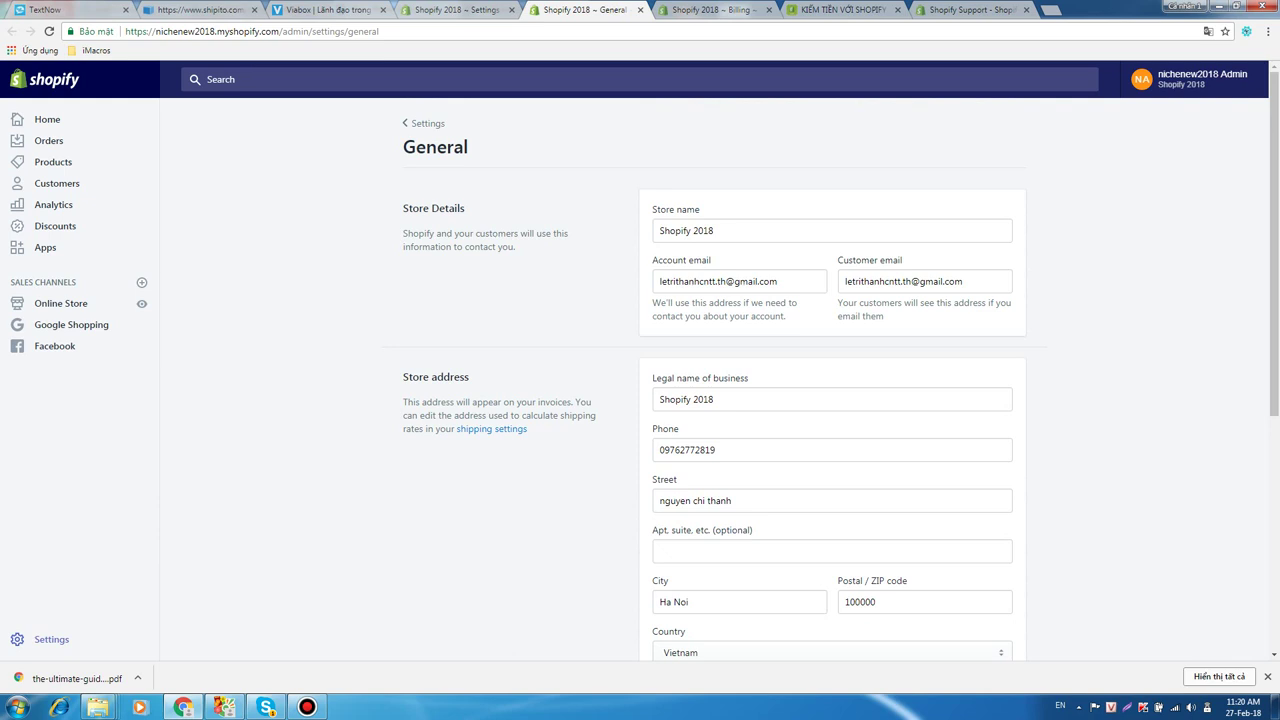
pyautogui.scroll(-3, 640, 380)
pyautogui.scroll(2, 640, 380)
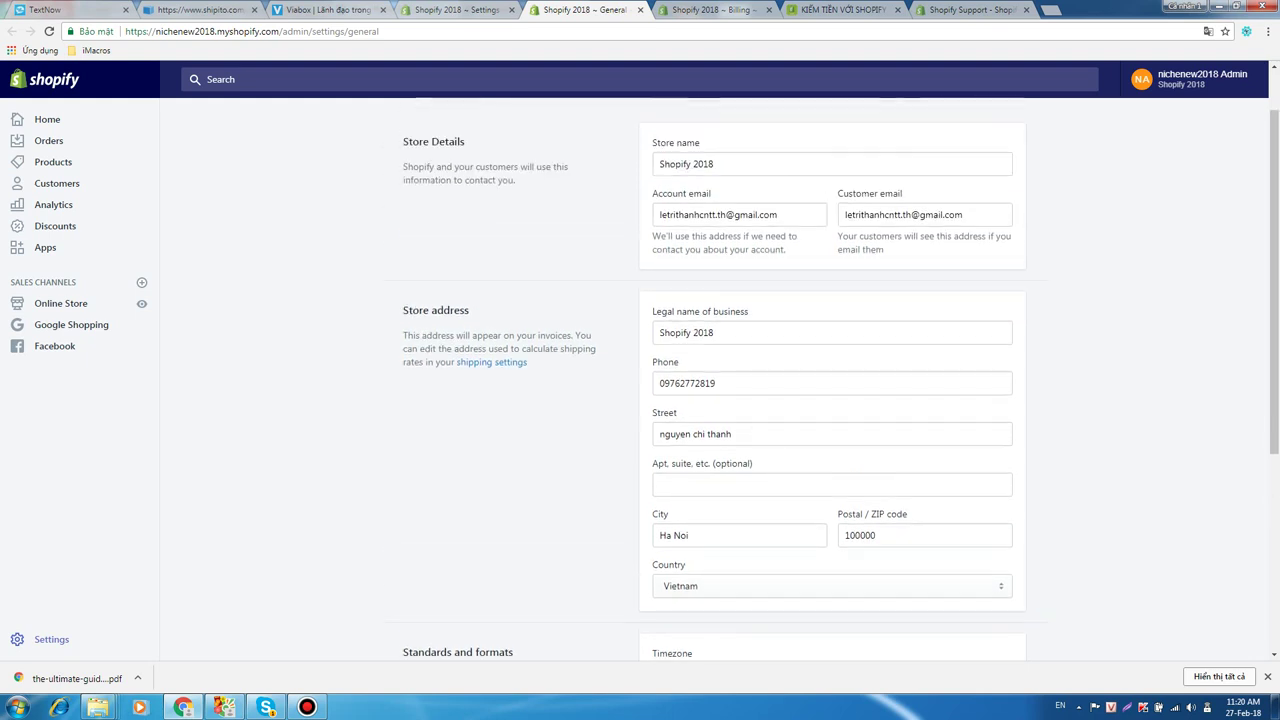
# Review the Store address fields for legal business name, phone, street and apartment.
pyautogui.moveTo(530, 363); pyautogui.dragTo(464, 311)
pyautogui.click(530, 400)
pyautogui.click(720, 333)
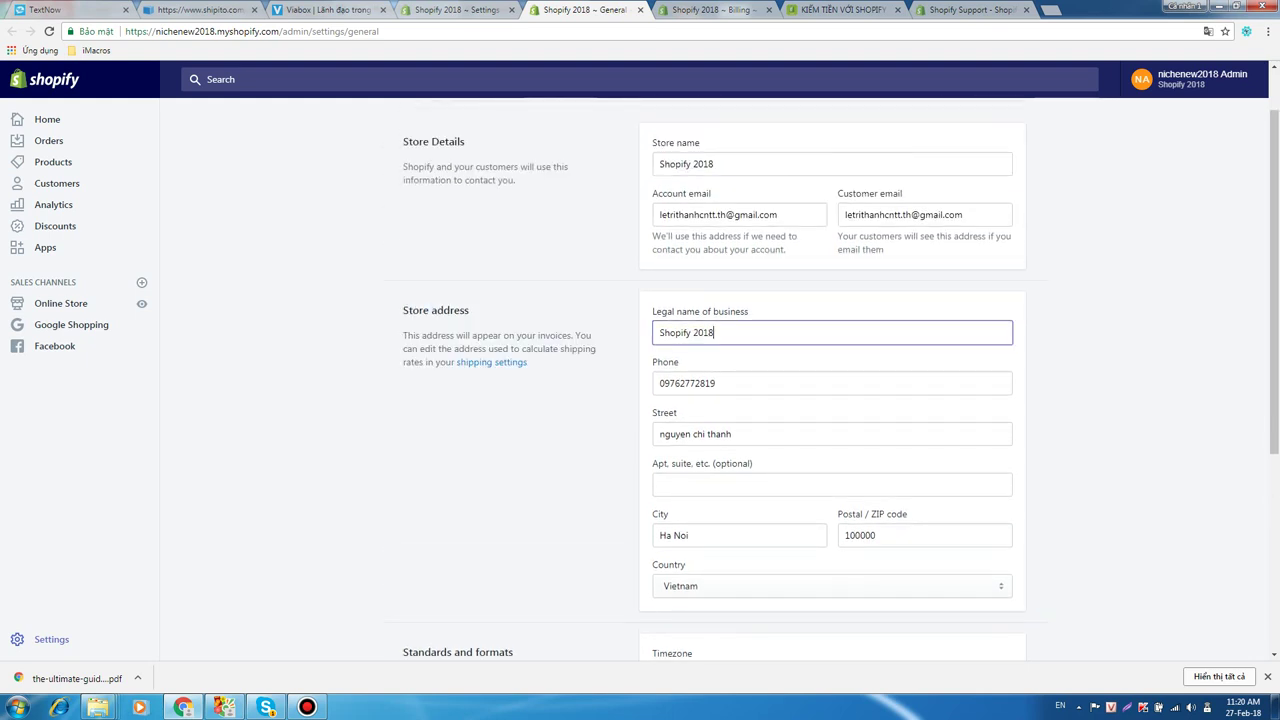
pyautogui.click(580, 400)
pyautogui.click(720, 485)
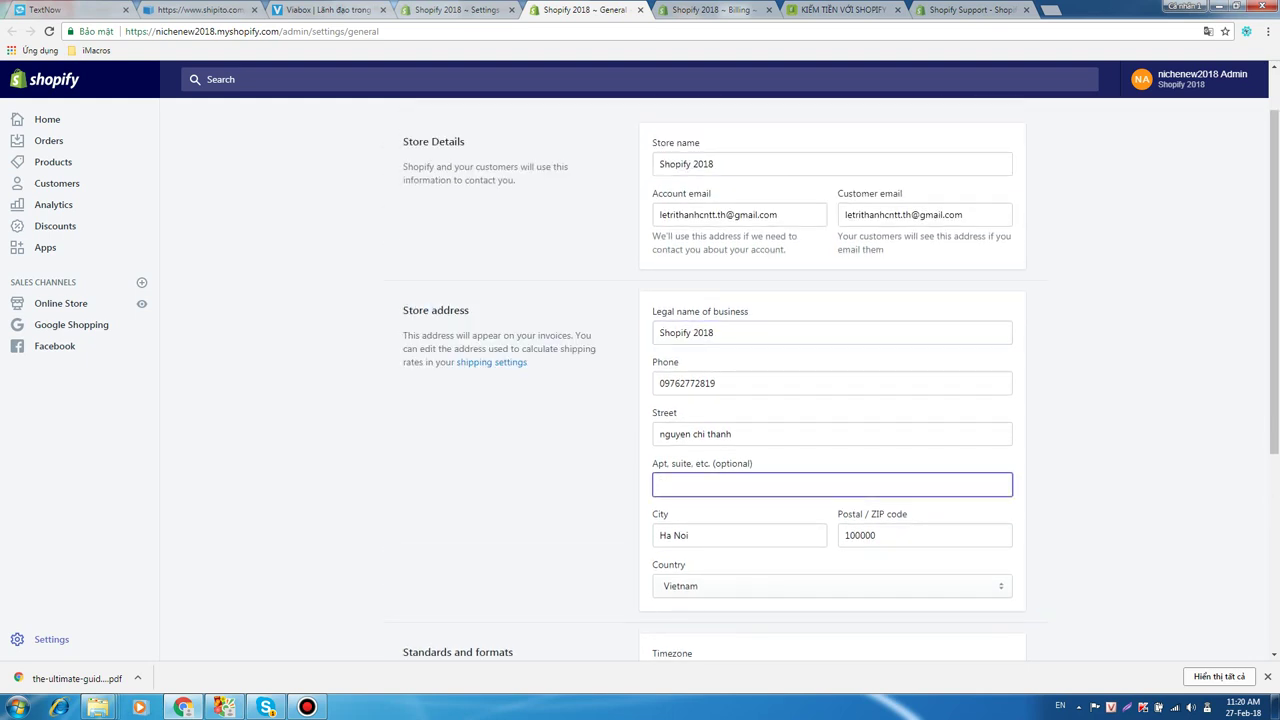
pyautogui.click(720, 333)
pyautogui.click(720, 383)
pyautogui.click(720, 333)
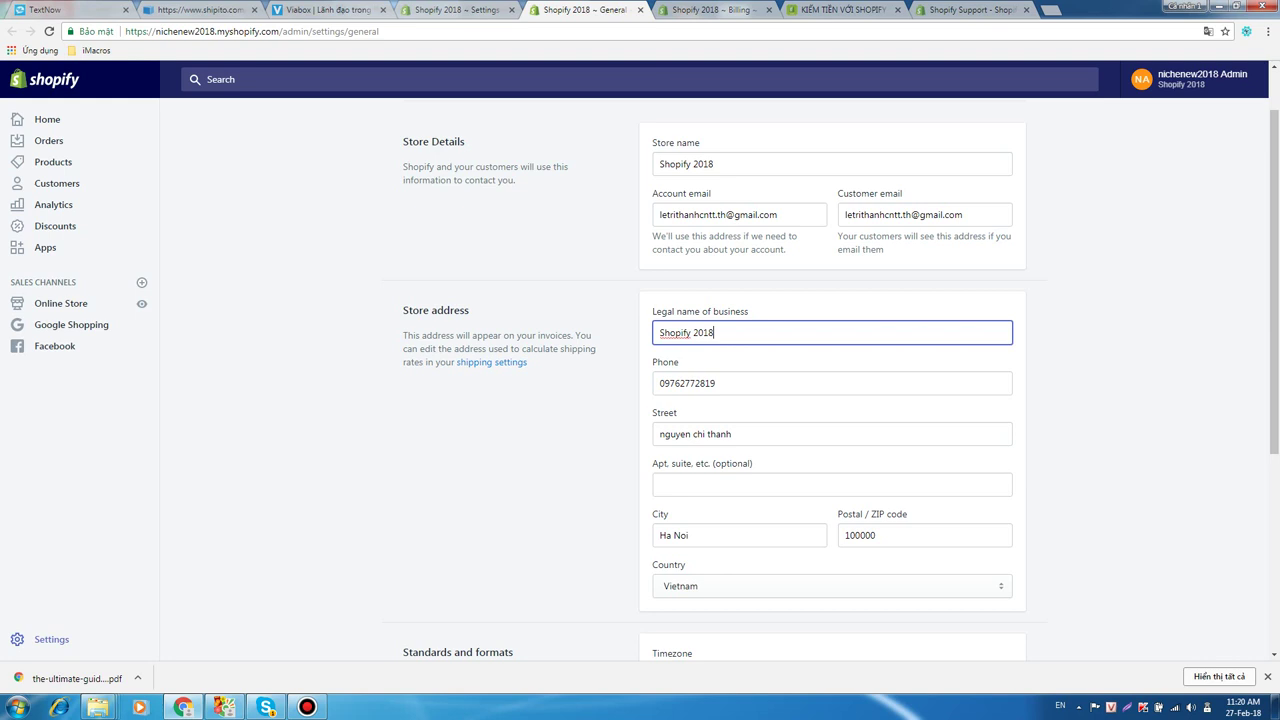
pyautogui.click(770, 485)
pyautogui.click(770, 434)
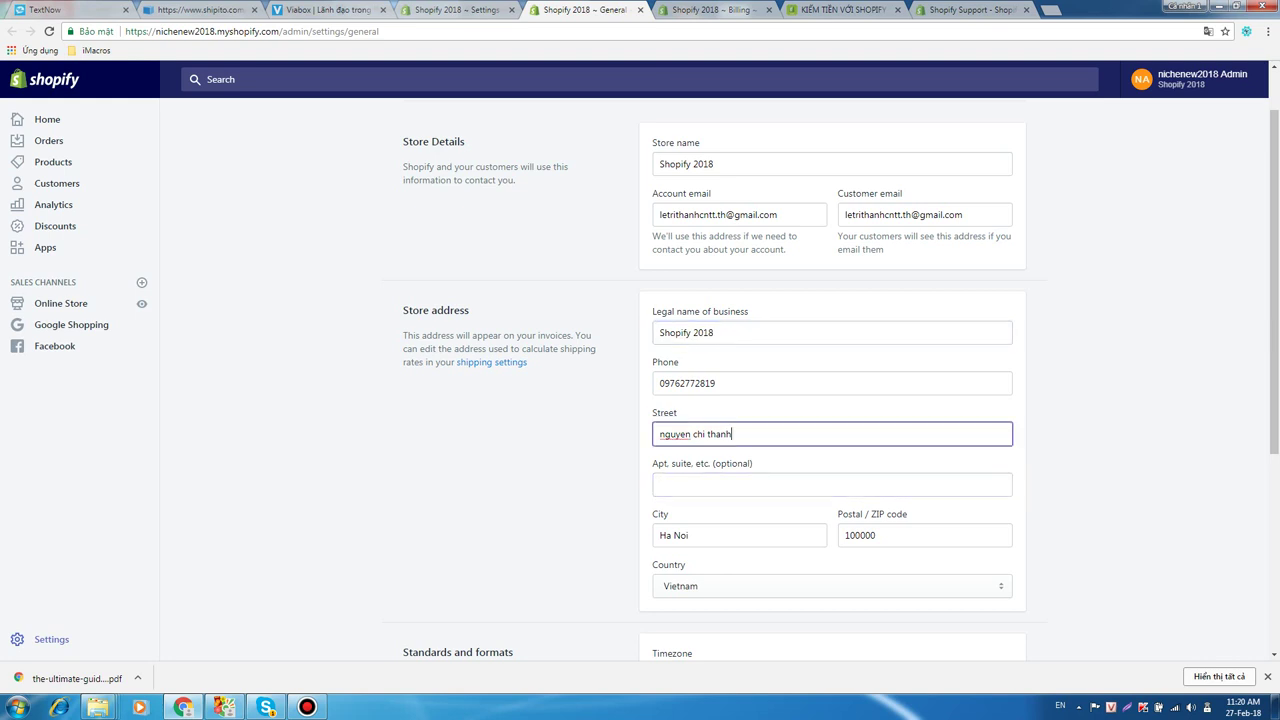
pyautogui.click(770, 383)
pyautogui.click(770, 333)
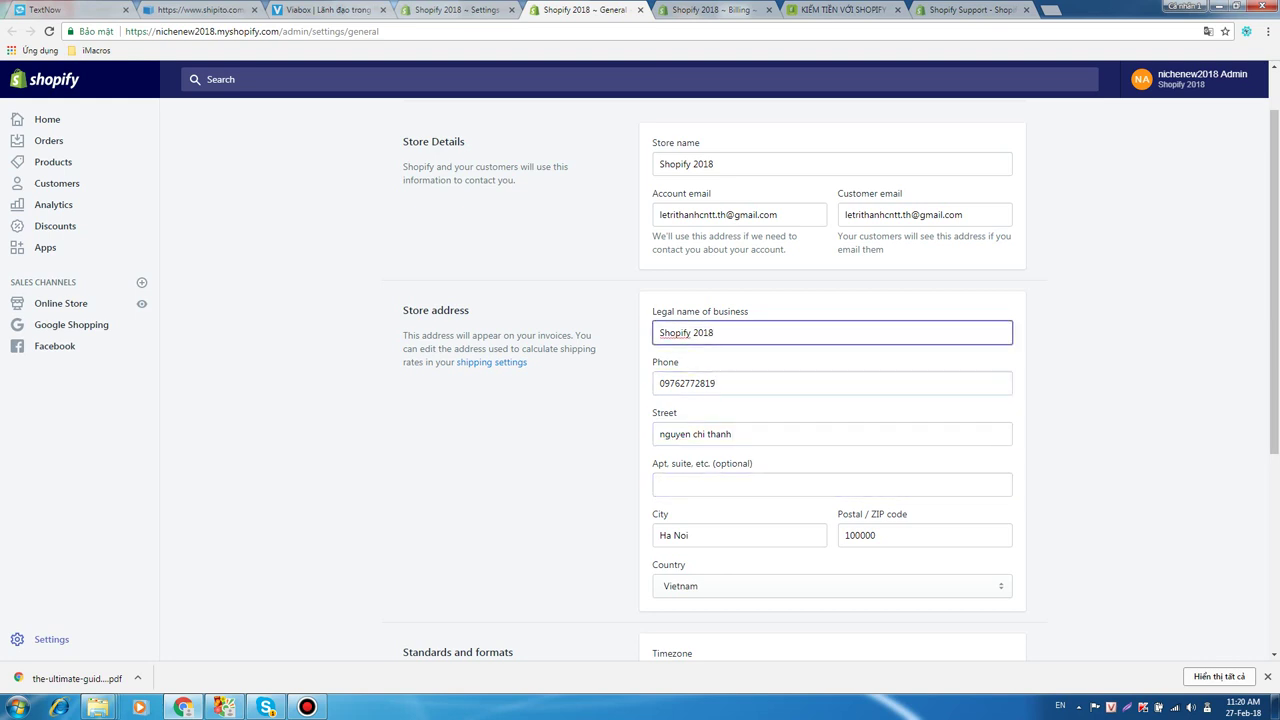
pyautogui.hotkey('ctrl', 'shift', 'Left')
pyautogui.hotkey('ctrl', 'shift', 'Left')
pyautogui.click(416, 310)
pyautogui.doubleClick(416, 310)
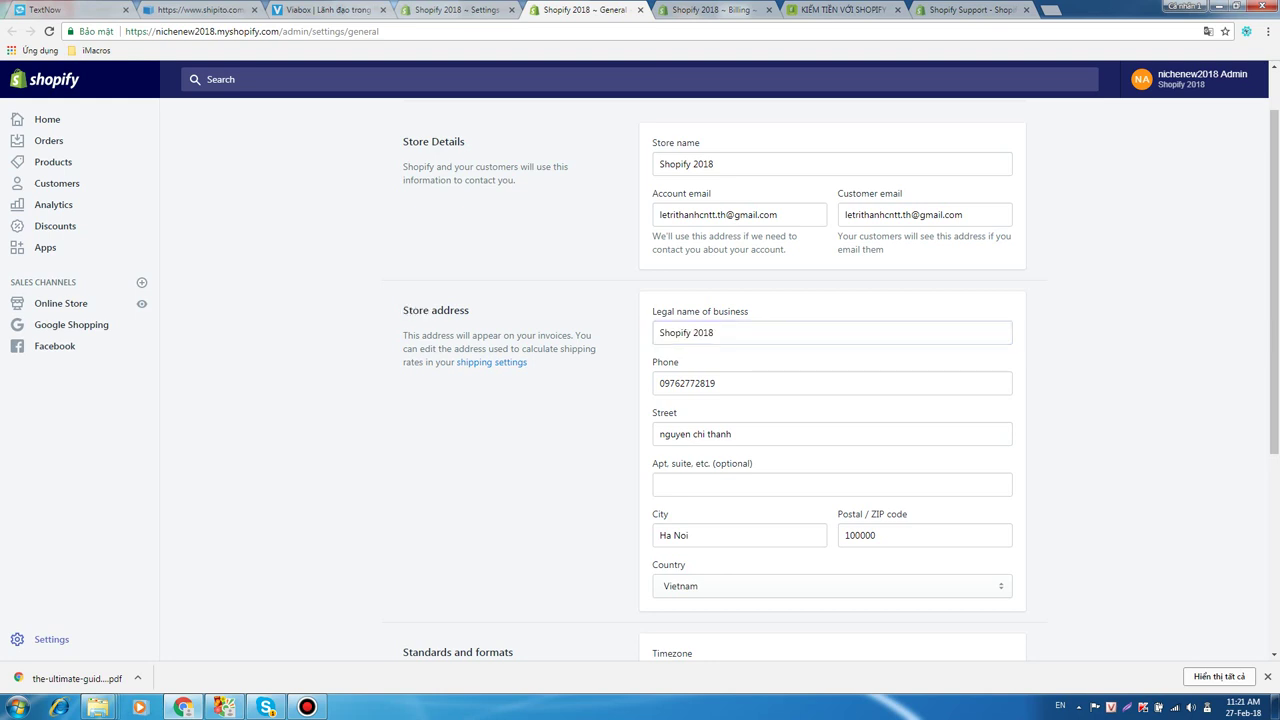
# Read the Store address note about invoices and shipping rates alongside the legal business name field.
pyautogui.tripleClick(448, 310)
pyautogui.click(448, 310)
pyautogui.moveTo(537, 335); pyautogui.dragTo(527, 362)
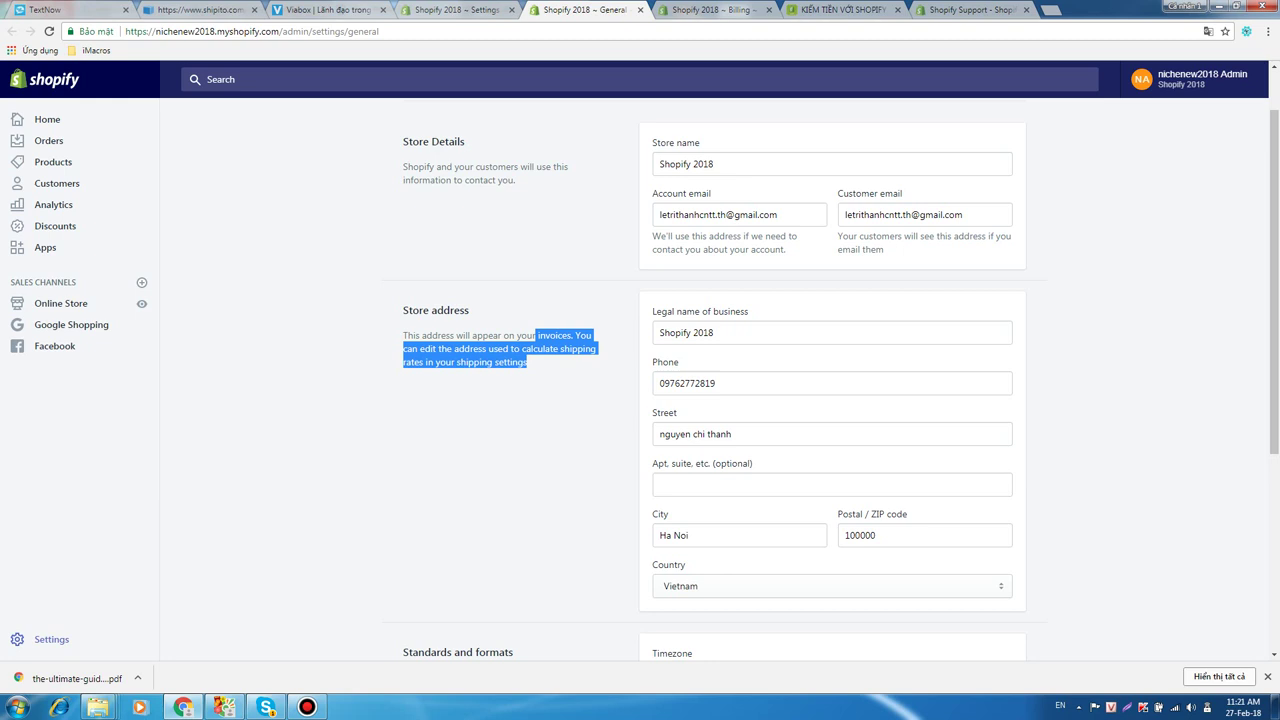
pyautogui.press('Escape')
pyautogui.click(438, 336)
pyautogui.tripleClick(438, 336)
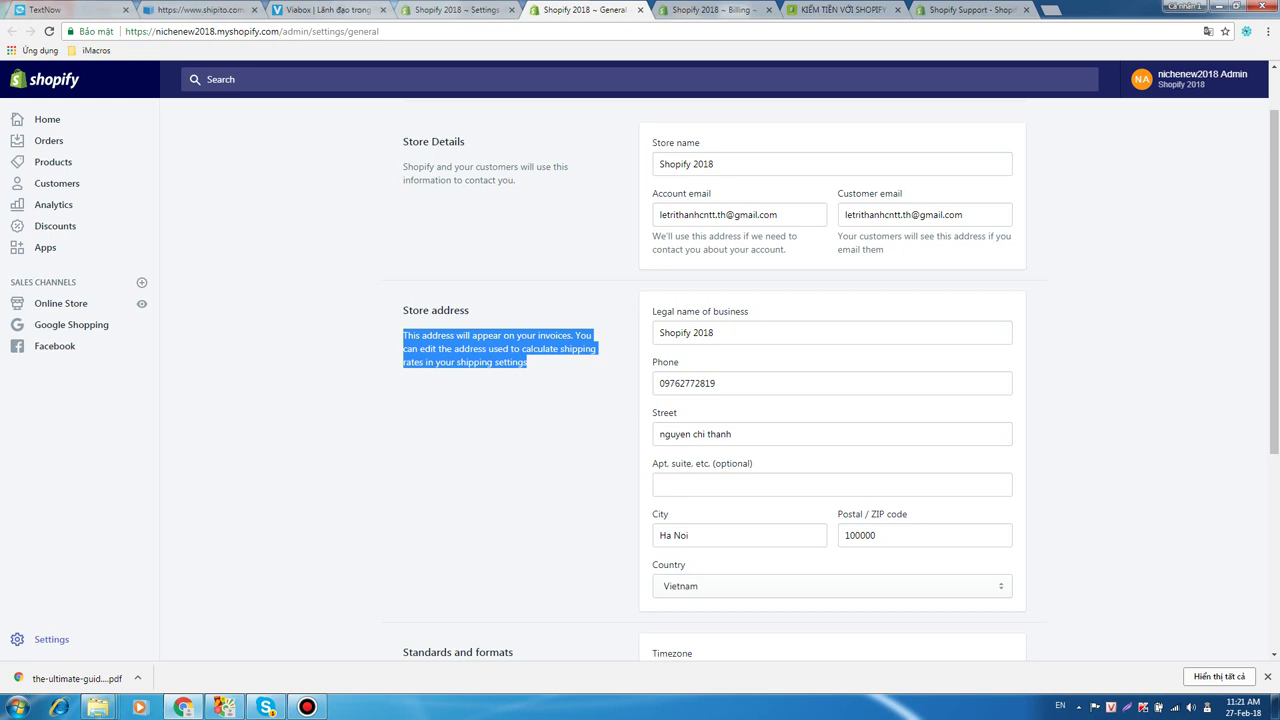
pyautogui.click(760, 333)
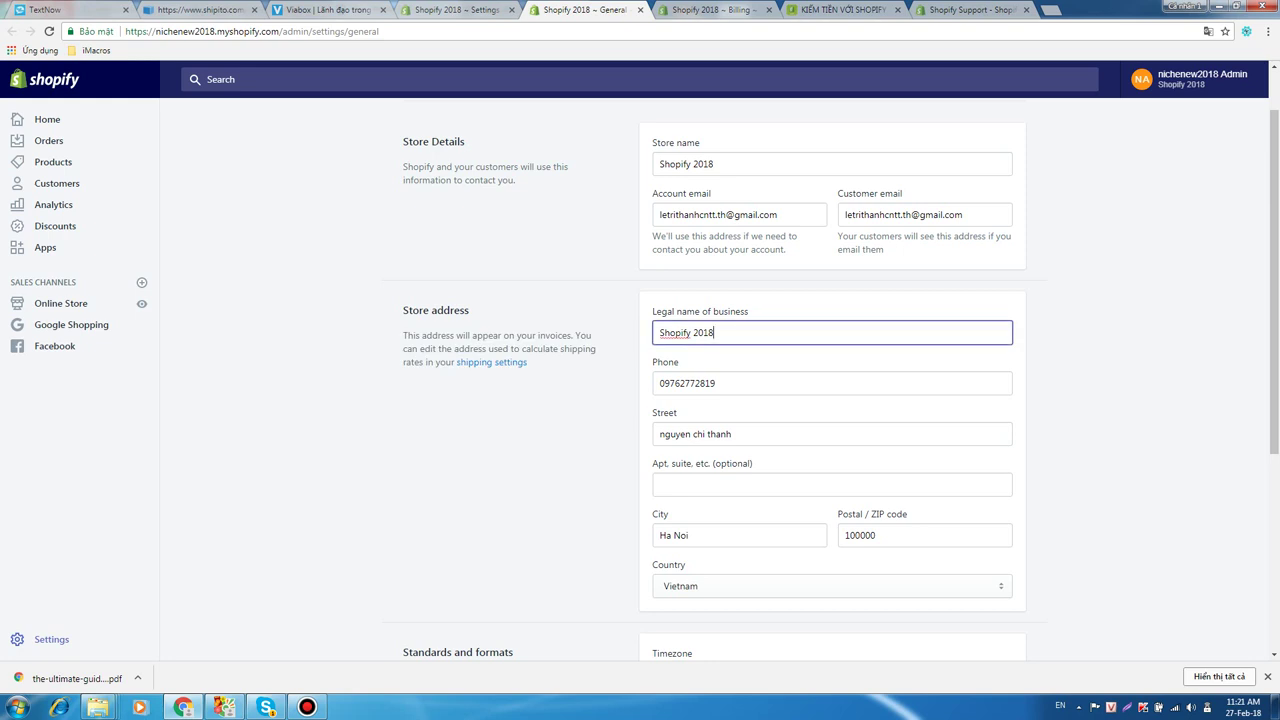
pyautogui.click(540, 410)
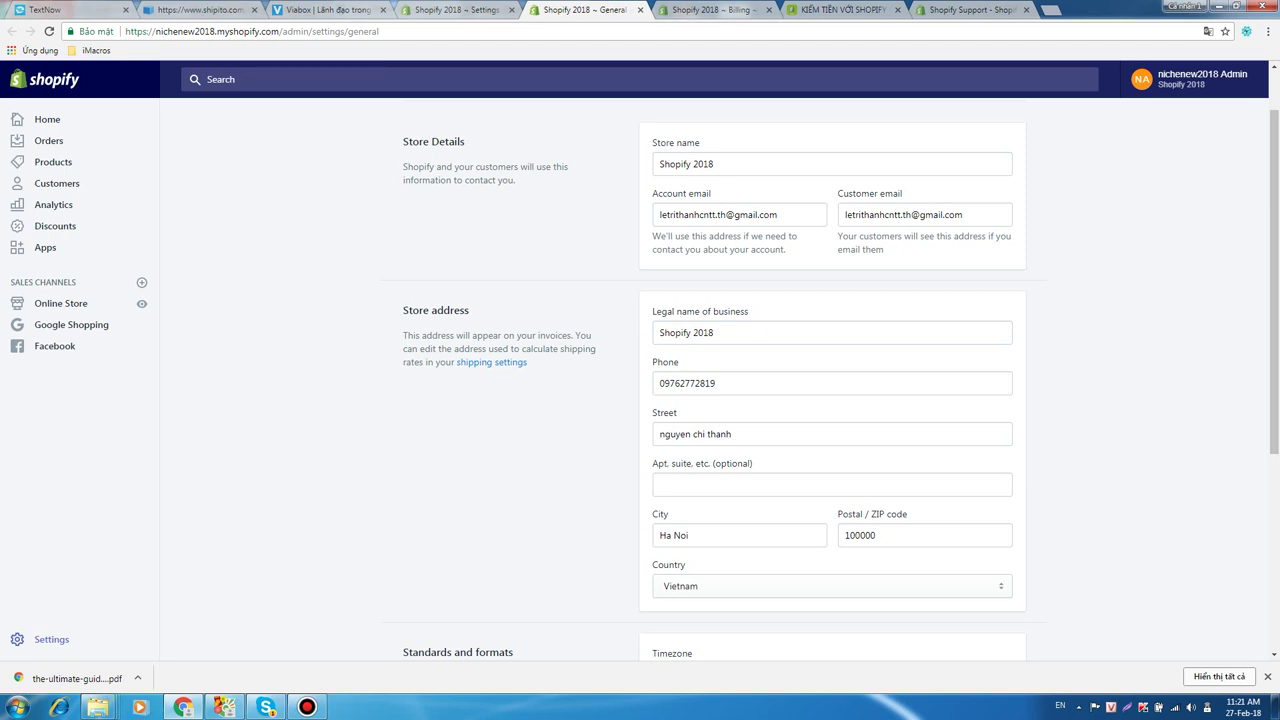
pyautogui.tripleClick(430, 310)
# Open the Add credit card form from the store's Billing page.
pyautogui.click(733, 10)
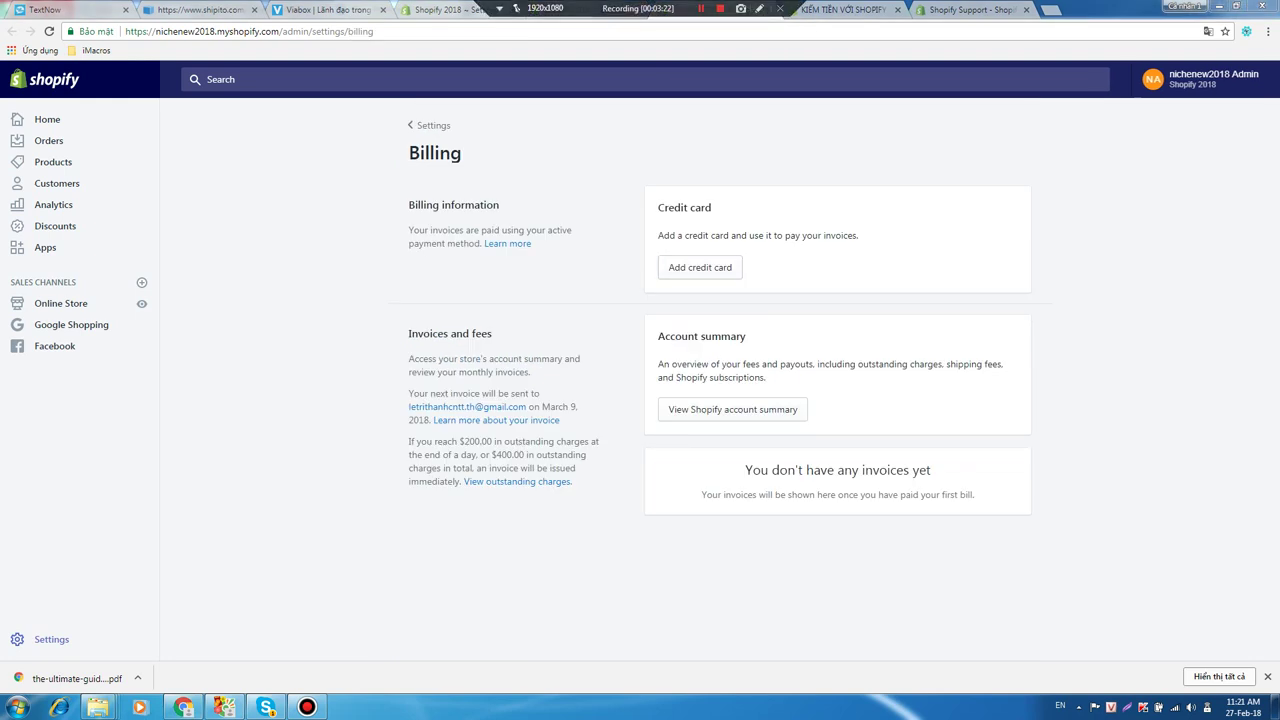
pyautogui.tripleClick(453, 205)
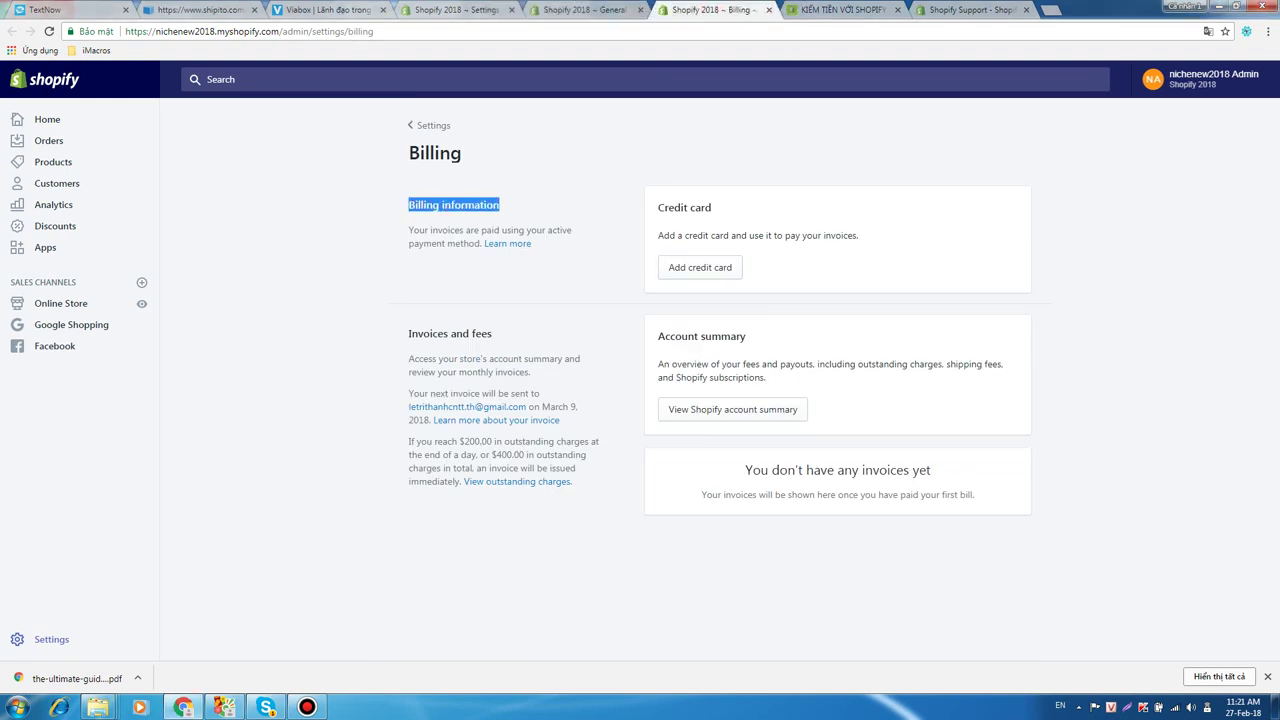
pyautogui.doubleClick(470, 205)
pyautogui.click(700, 267)
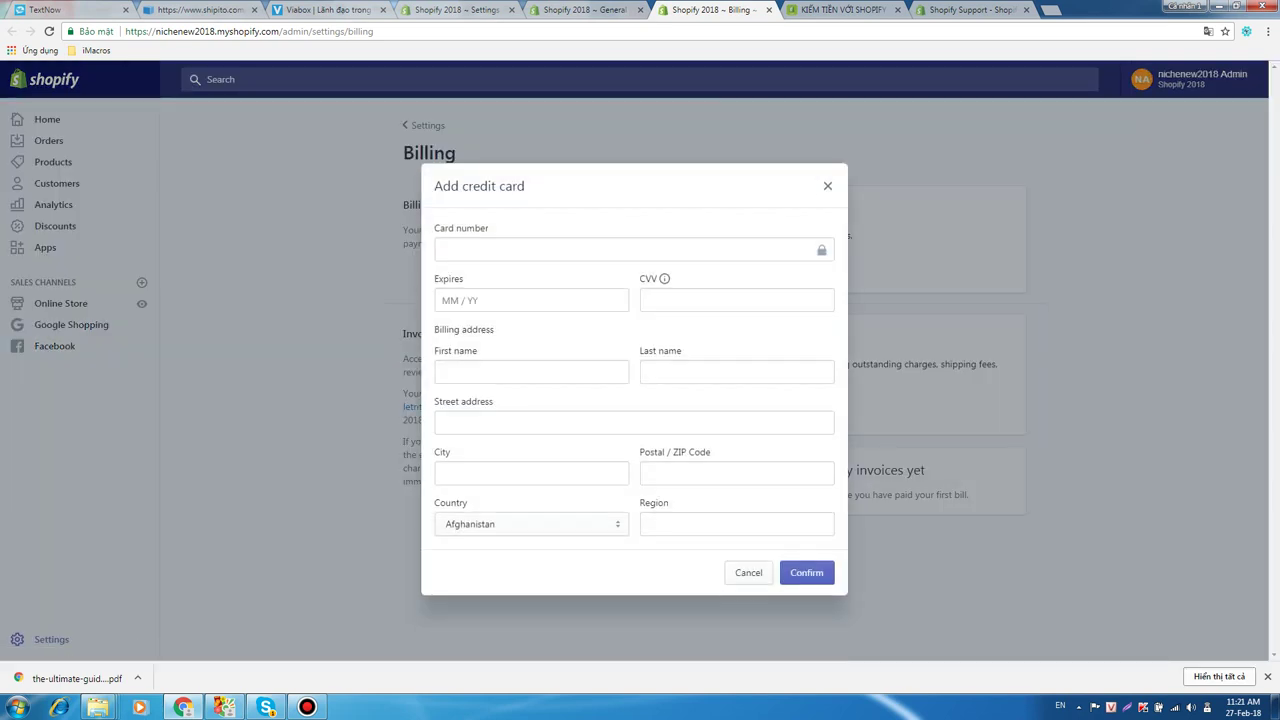
# Examine the card number, first name, street address, city and postal code fields of the credit card form.
pyautogui.click(532, 250)
pyautogui.click(532, 372)
pyautogui.click(532, 423)
pyautogui.click(532, 474)
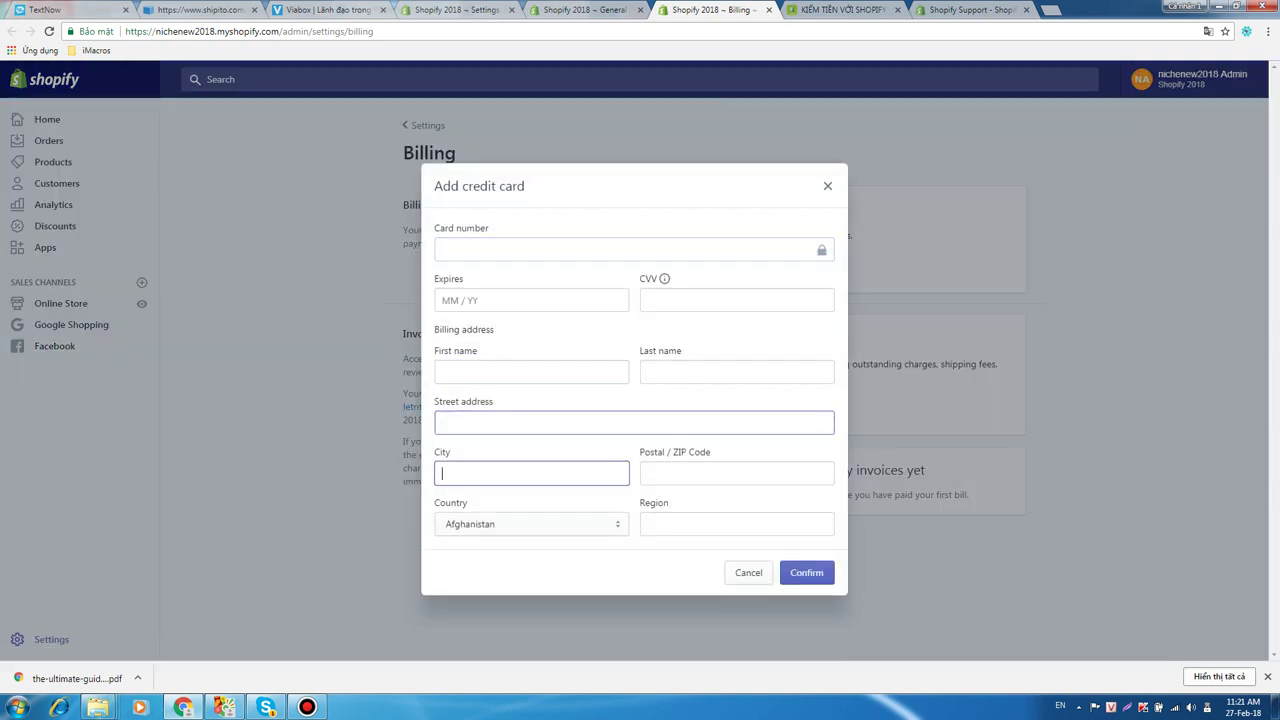
pyautogui.click(737, 474)
# Compare the Store address in General settings with the expiry and billing address fields of the credit card form.
pyautogui.click(585, 10)
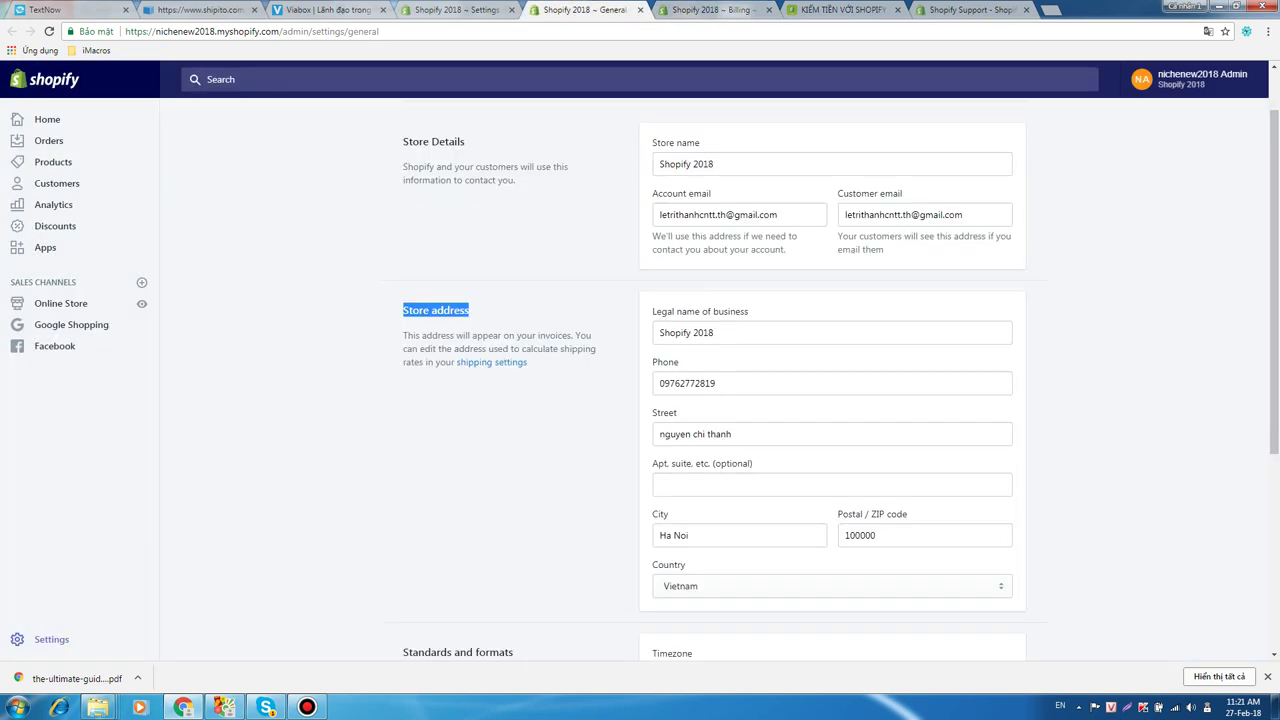
pyautogui.click(714, 10)
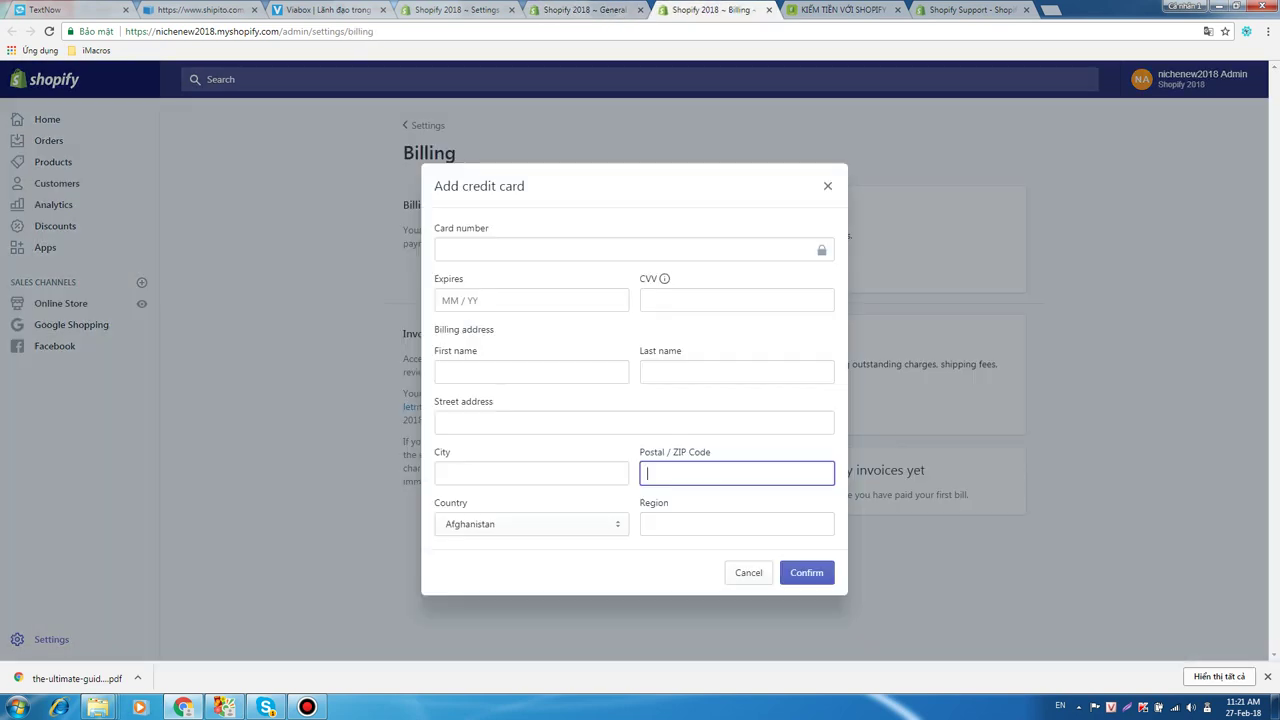
pyautogui.click(532, 300)
pyautogui.click(580, 330)
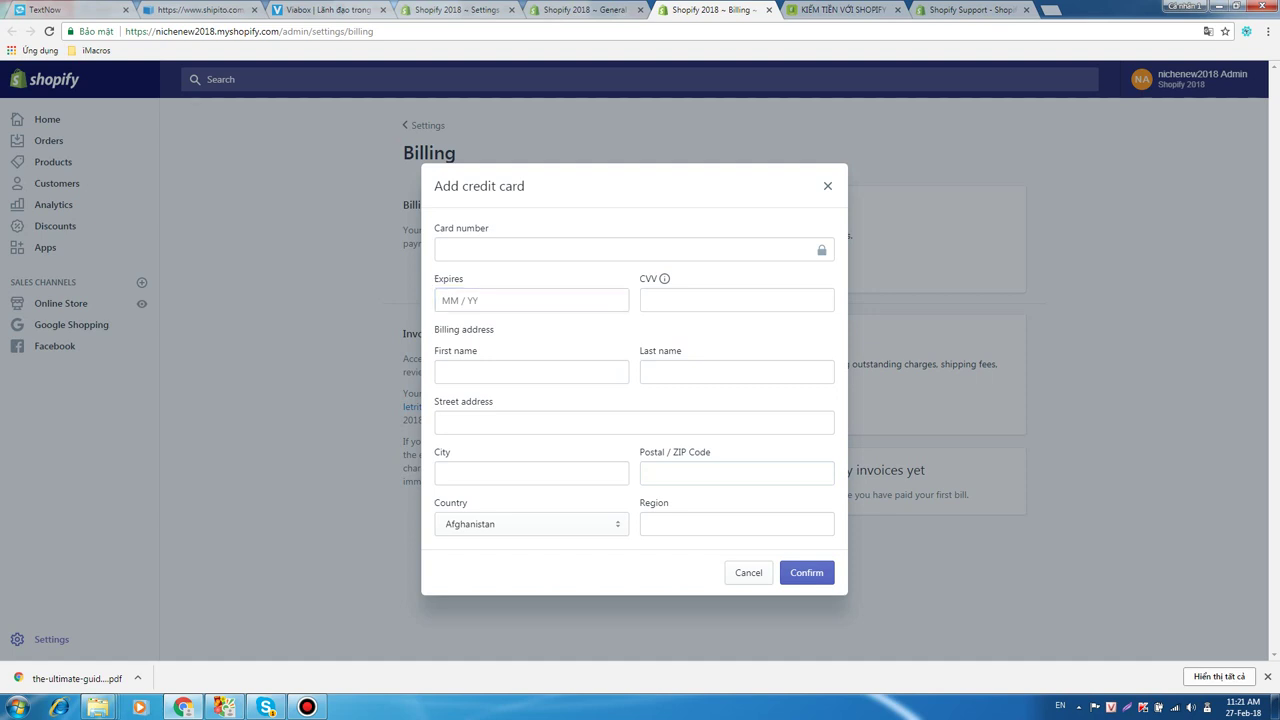
pyautogui.click(532, 524)
pyautogui.click(690, 330)
pyautogui.hotkey('ctrl', 'shift', 'Tab')
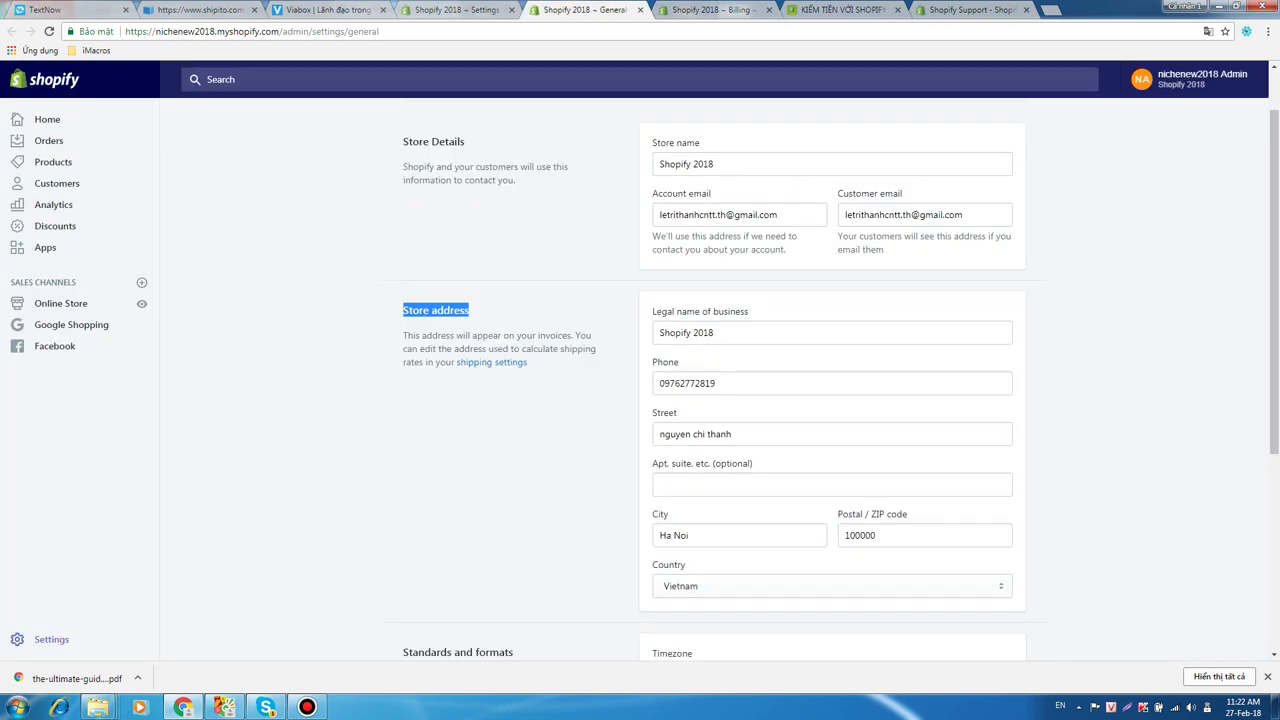
pyautogui.hotkey('ctrl', 'Tab')
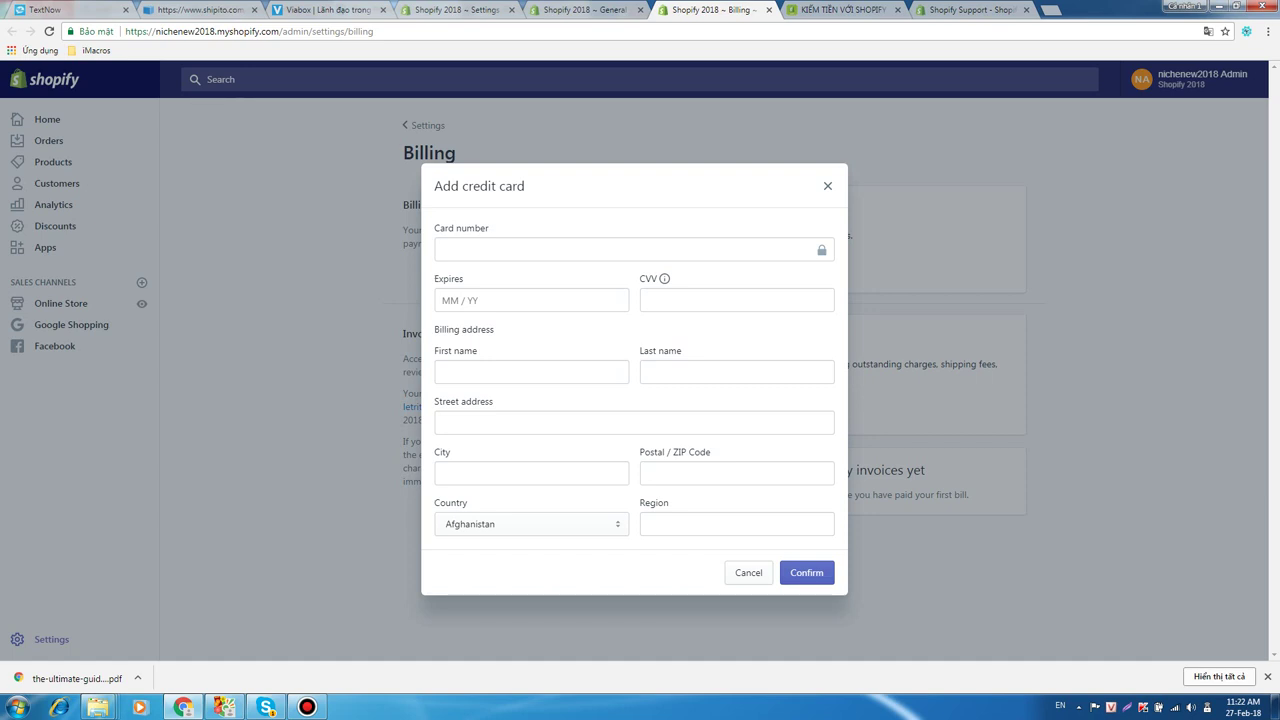
# Check the credit card form's card number and first name fields against the Store address in General settings.
pyautogui.click(610, 250)
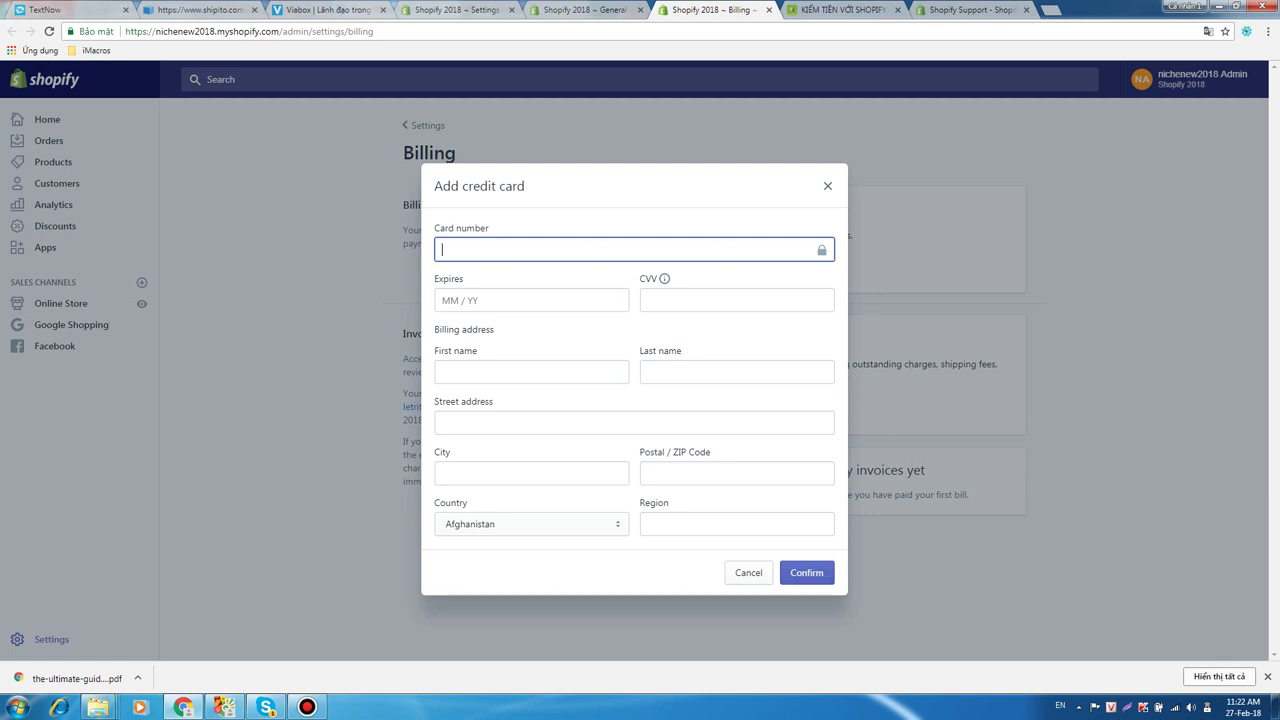
pyautogui.hotkey('ctrl', 'shift', 'Tab')
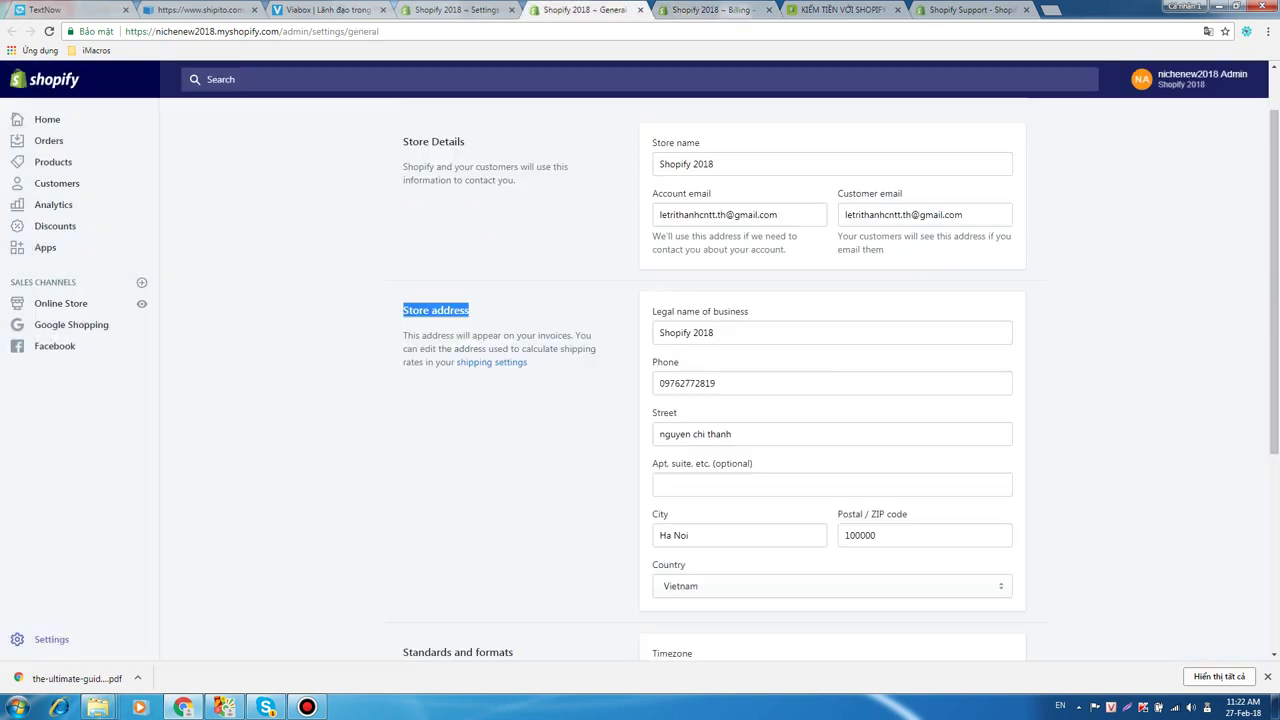
pyautogui.hotkey('ctrl', 'Tab')
pyautogui.hotkey('ctrl', 'shift', 'Tab')
pyautogui.hotkey('ctrl', 'Tab')
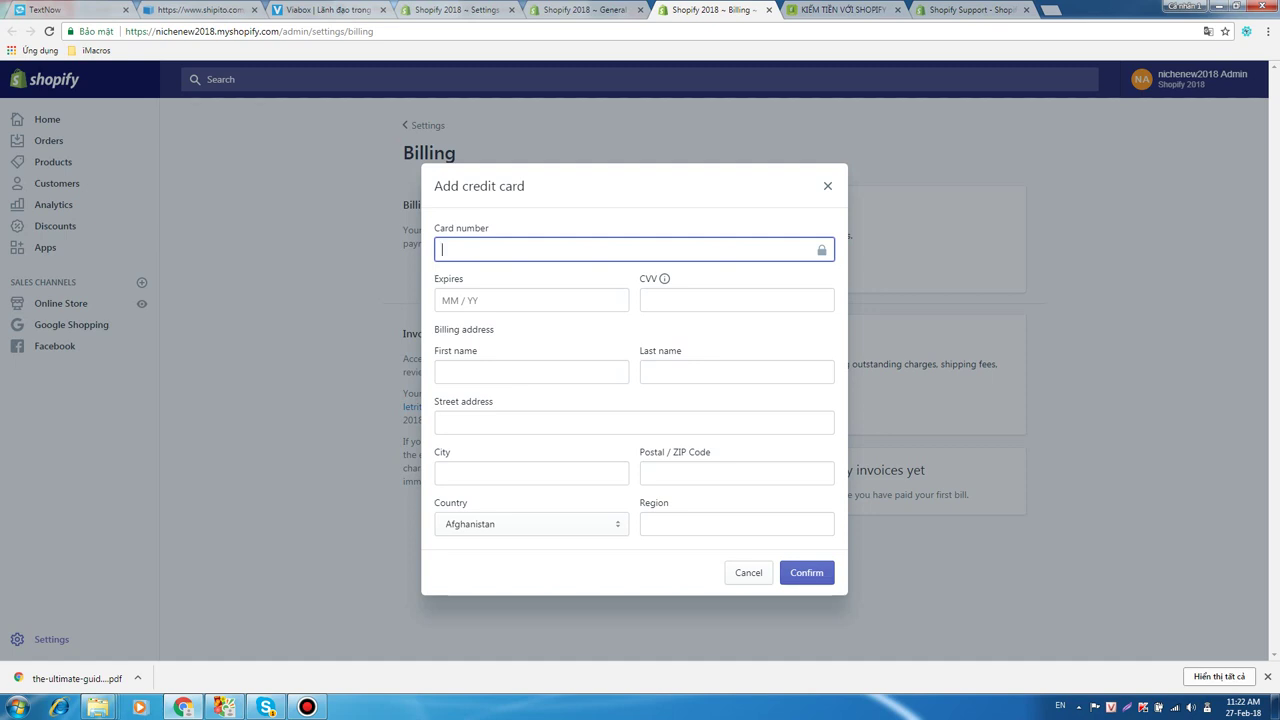
pyautogui.press('Tab')
pyautogui.press('Tab')
pyautogui.press('Tab')
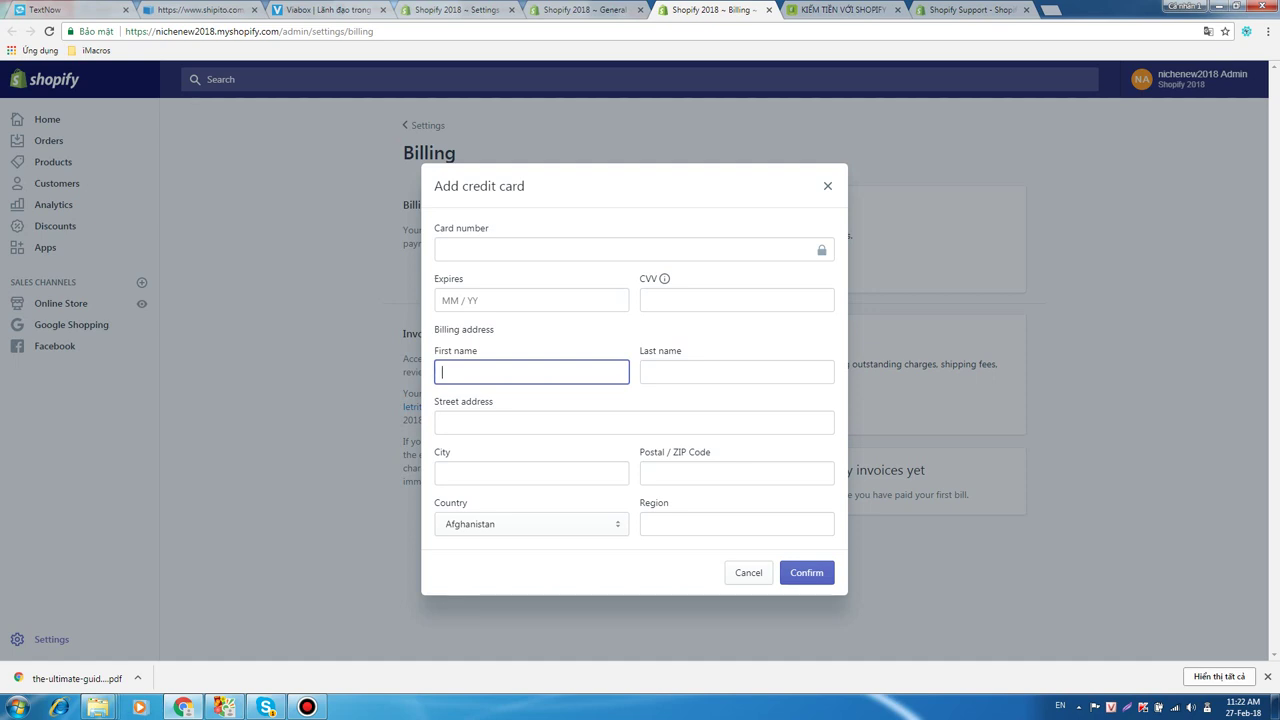
pyautogui.hotkey('ctrl', 'shift', 'Tab')
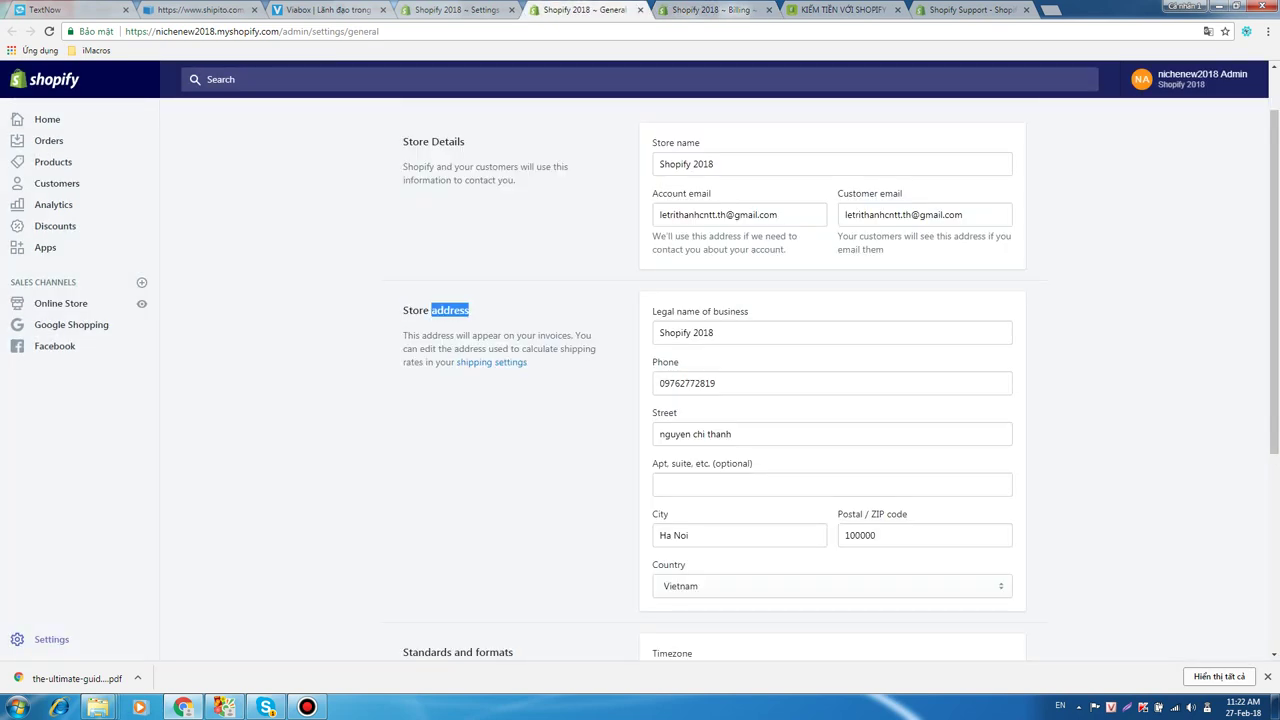
# Look through the billing address Country list in the Add credit card form without choosing another country.
pyautogui.hotkey('ctrl', 'Tab')
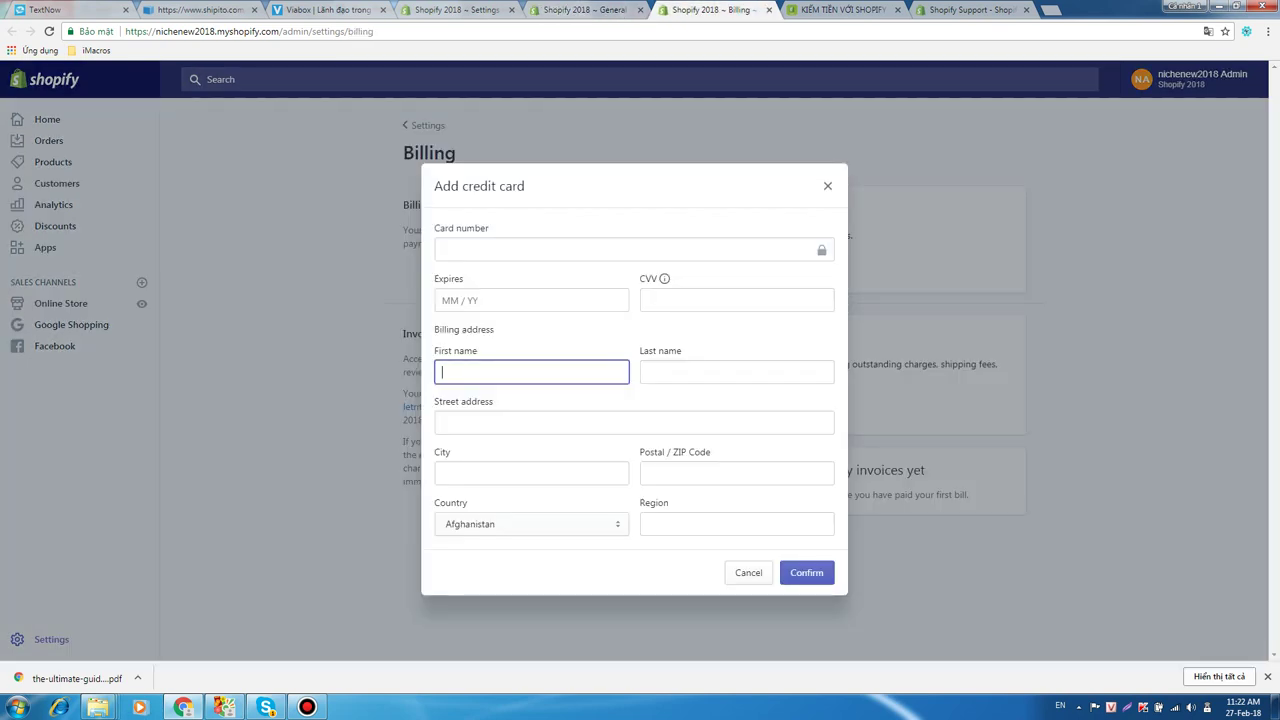
pyautogui.click(531, 524)
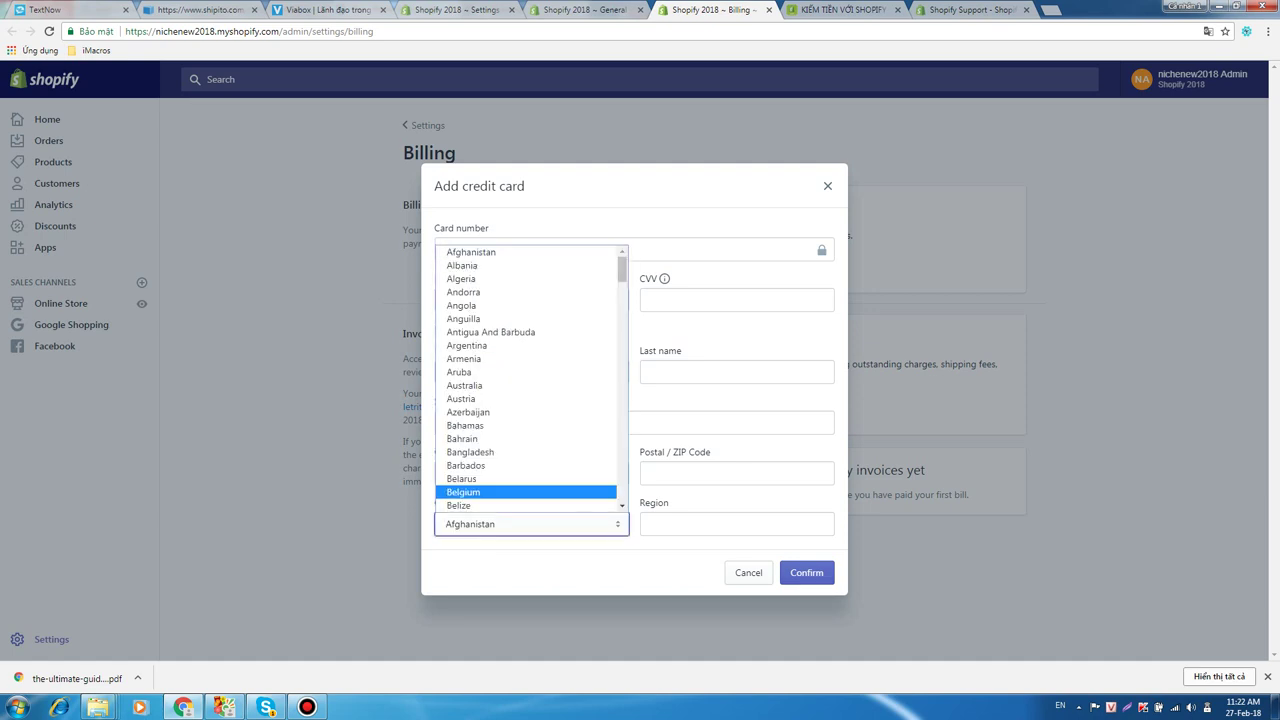
pyautogui.click(570, 570)
pyautogui.click(736, 372)
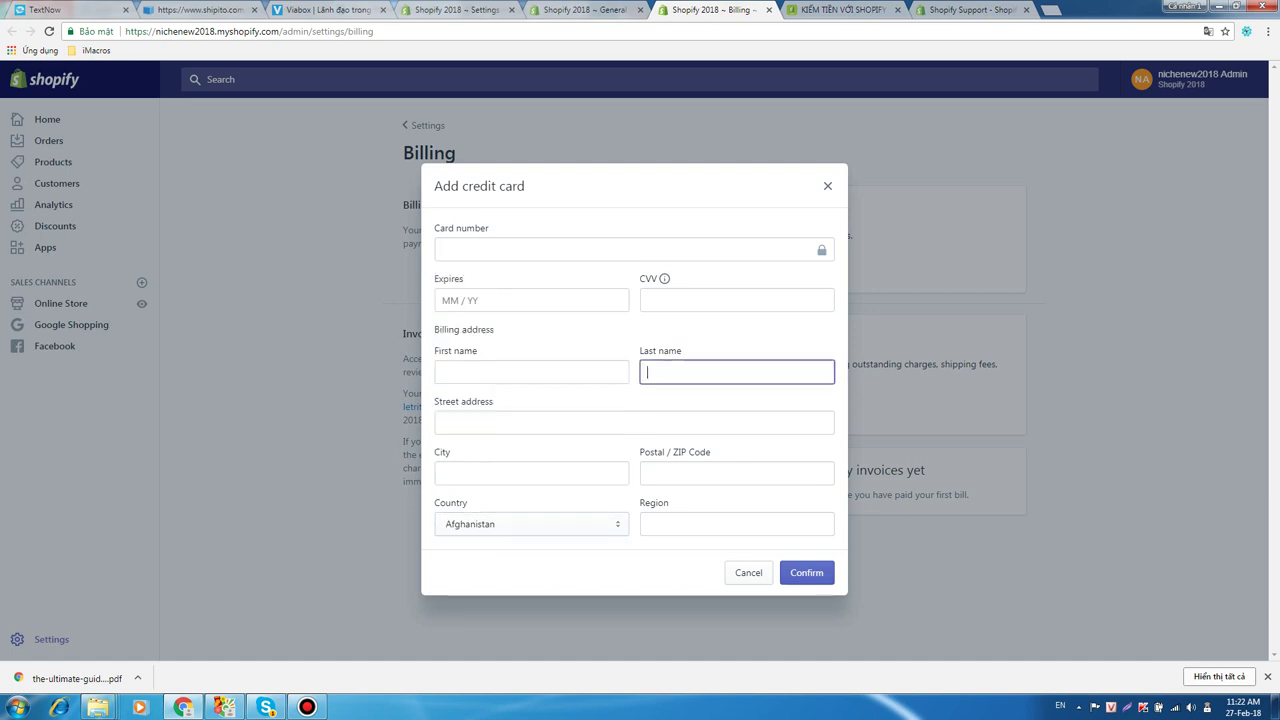
pyautogui.click(531, 524)
pyautogui.scroll(-1, 526, 374)
pyautogui.scroll(-20, 531, 378)
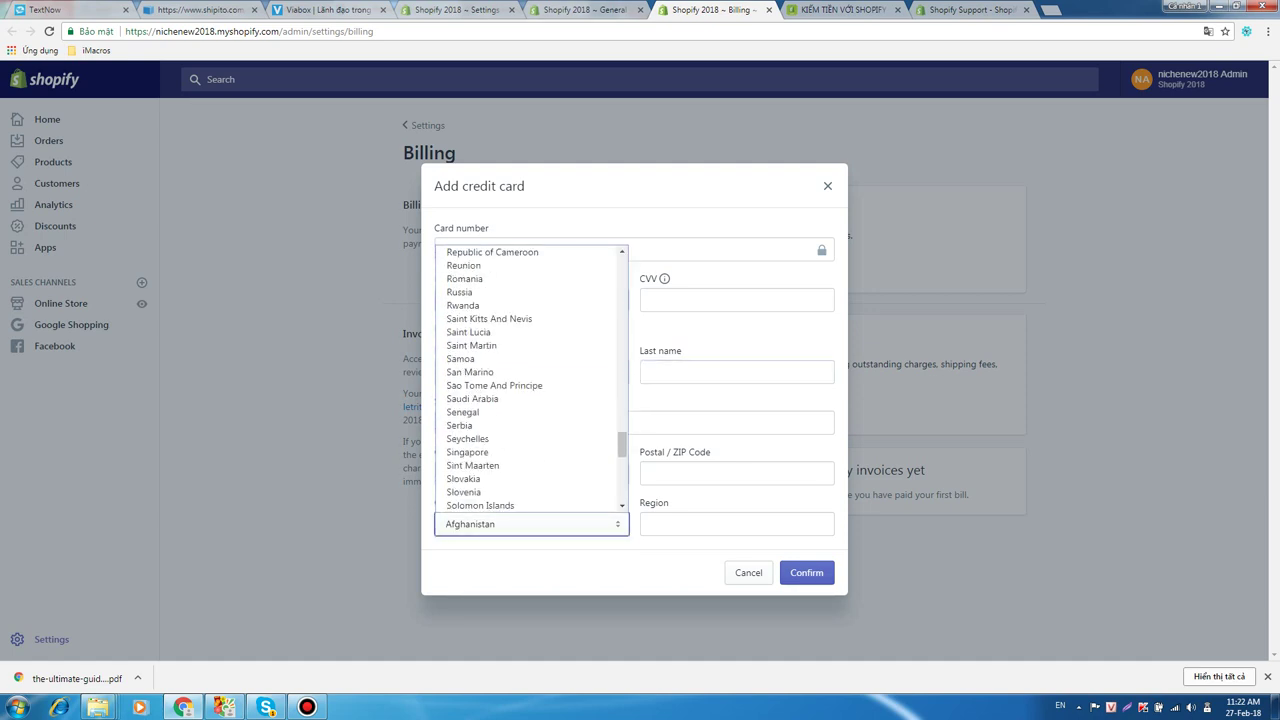
pyautogui.scroll(9, 531, 378)
pyautogui.scroll(-10, 531, 378)
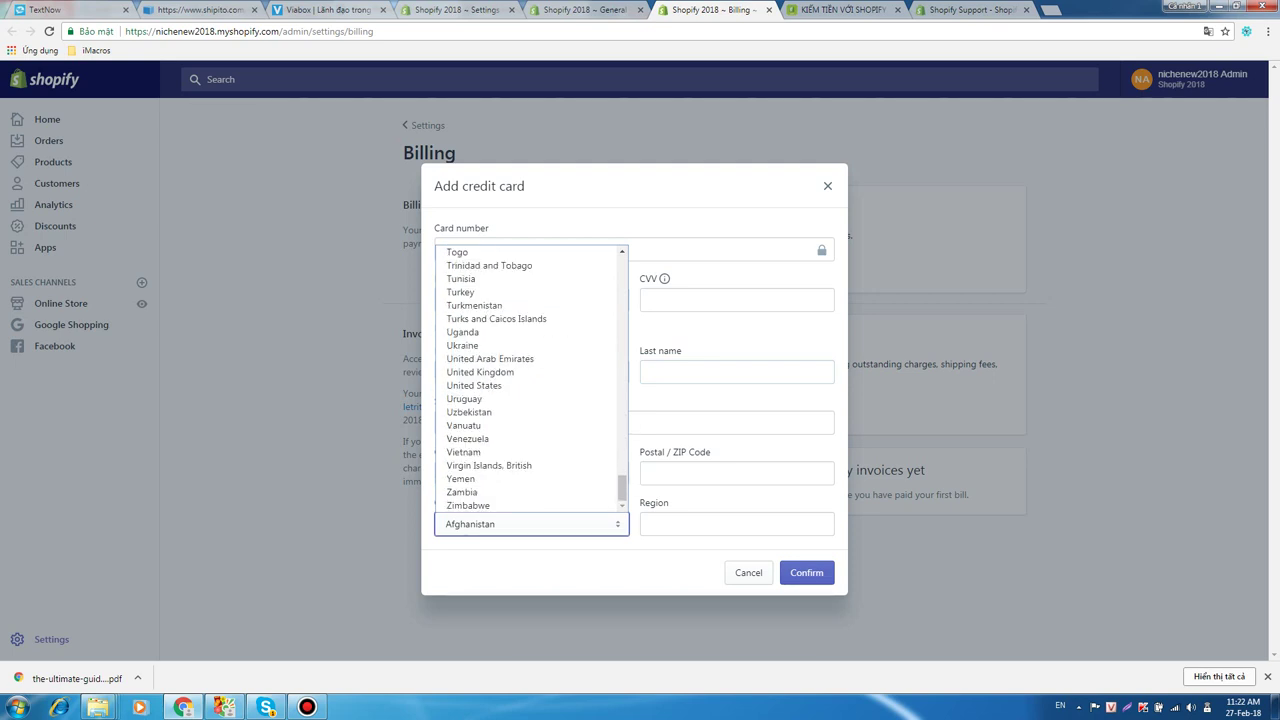
pyautogui.press('Escape')
# Examine the card number, expiry, CVV, first and last name, and postal code fields of the Add credit card form.
pyautogui.click(736, 300)
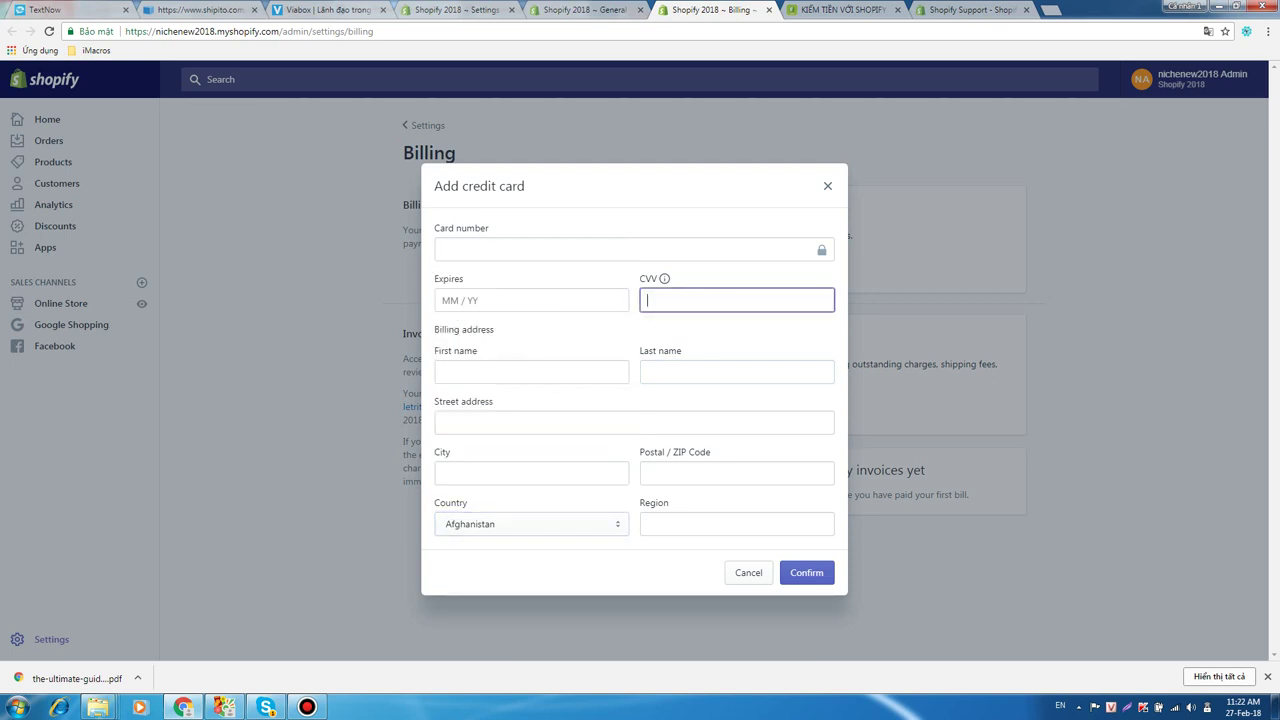
pyautogui.click(634, 250)
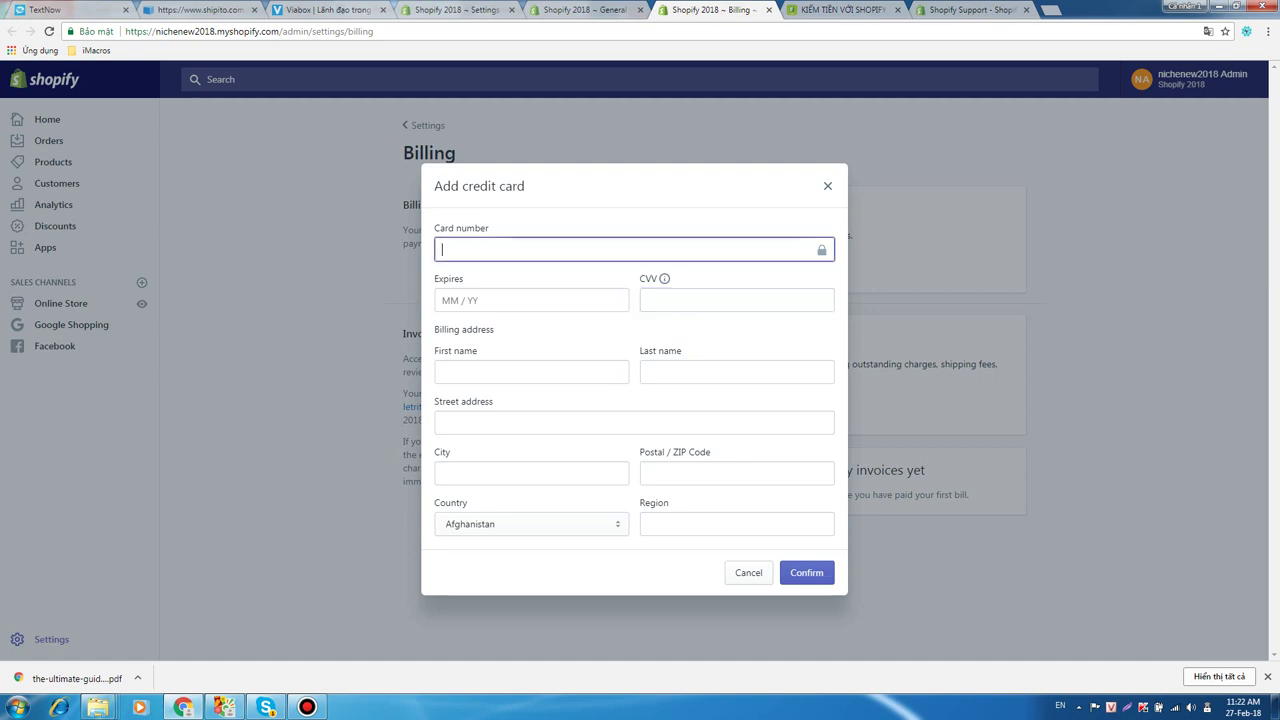
pyautogui.click(531, 300)
pyautogui.click(736, 300)
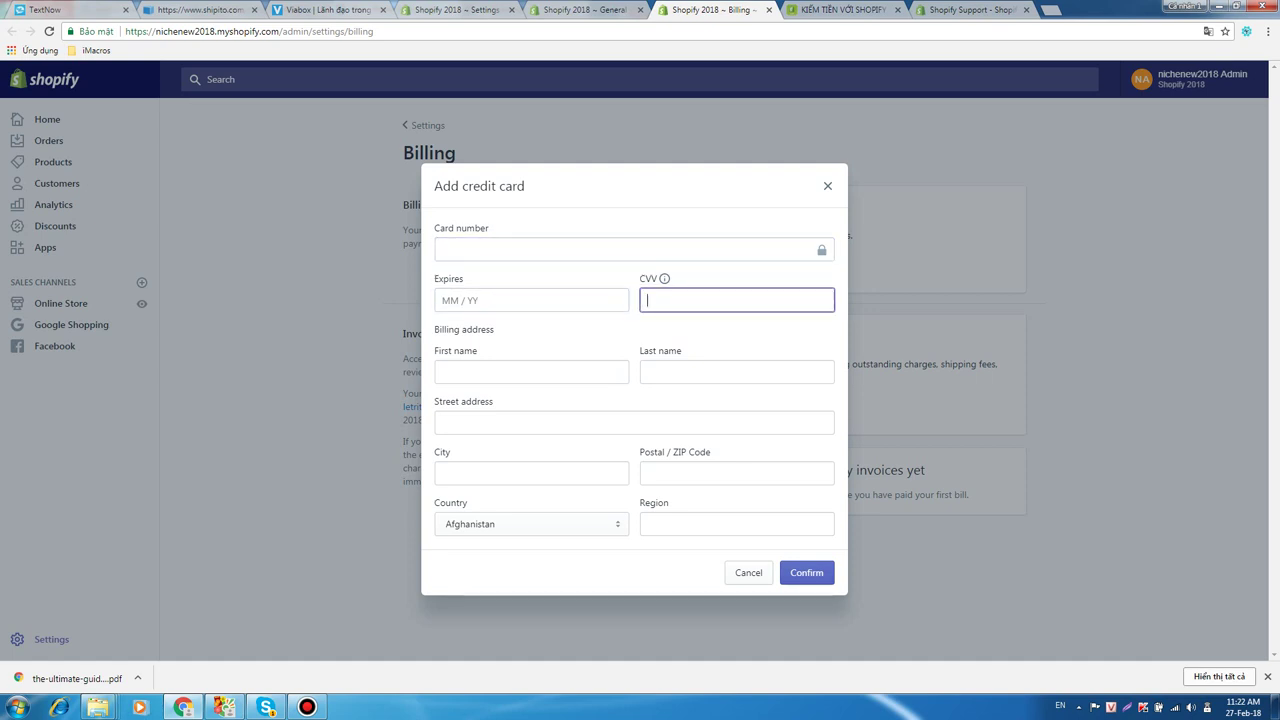
pyautogui.click(634, 250)
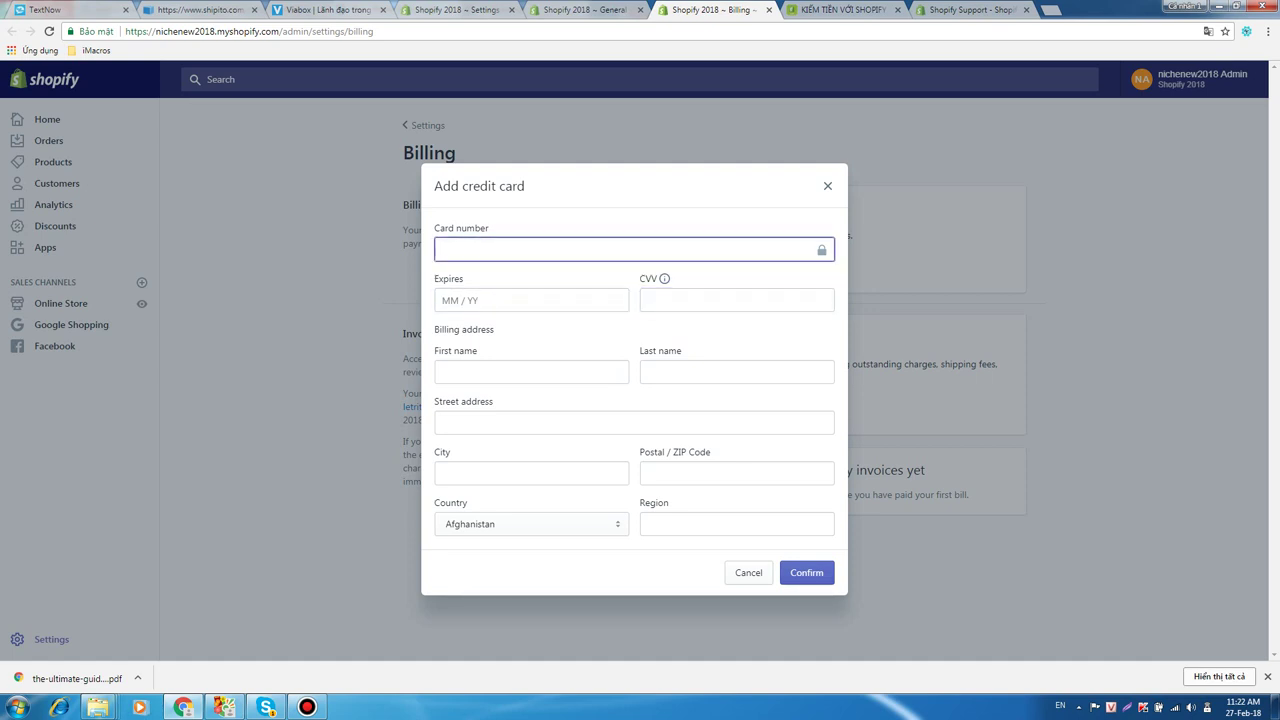
pyautogui.click(736, 372)
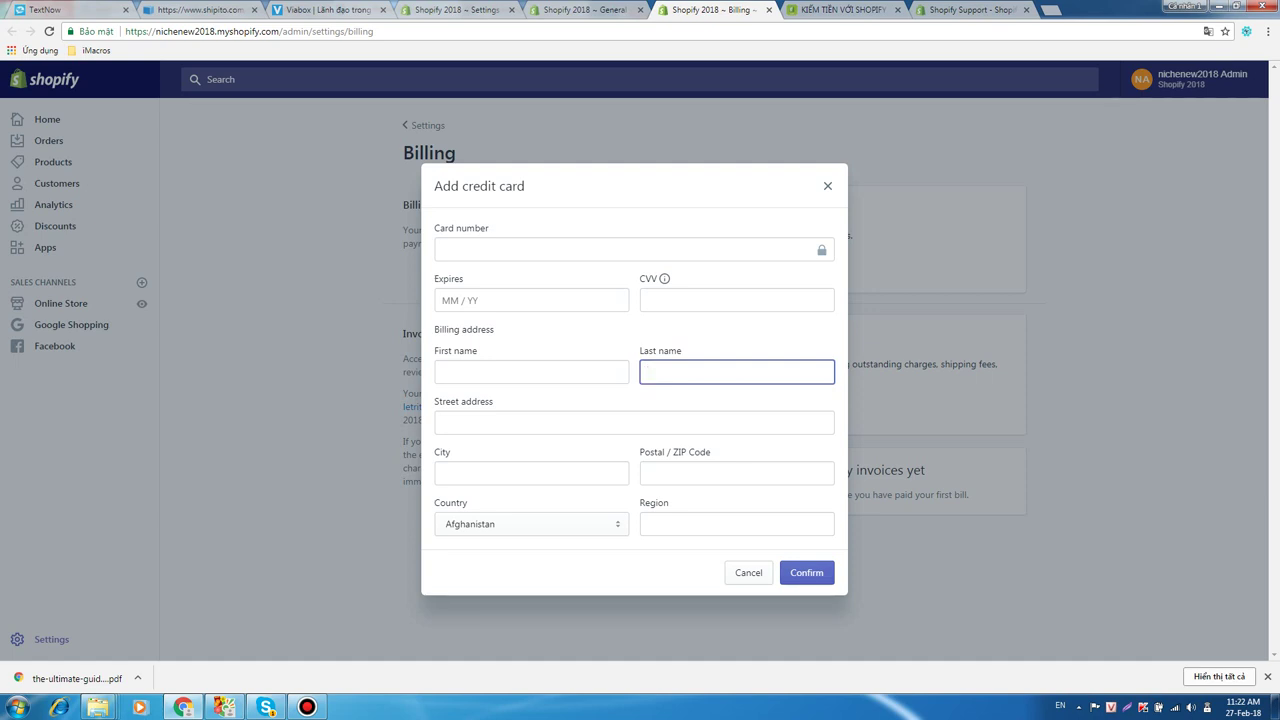
pyautogui.click(531, 300)
pyautogui.click(736, 300)
pyautogui.click(531, 372)
pyautogui.click(736, 372)
pyautogui.press('Tab')
pyautogui.press('Tab')
pyautogui.press('Tab')
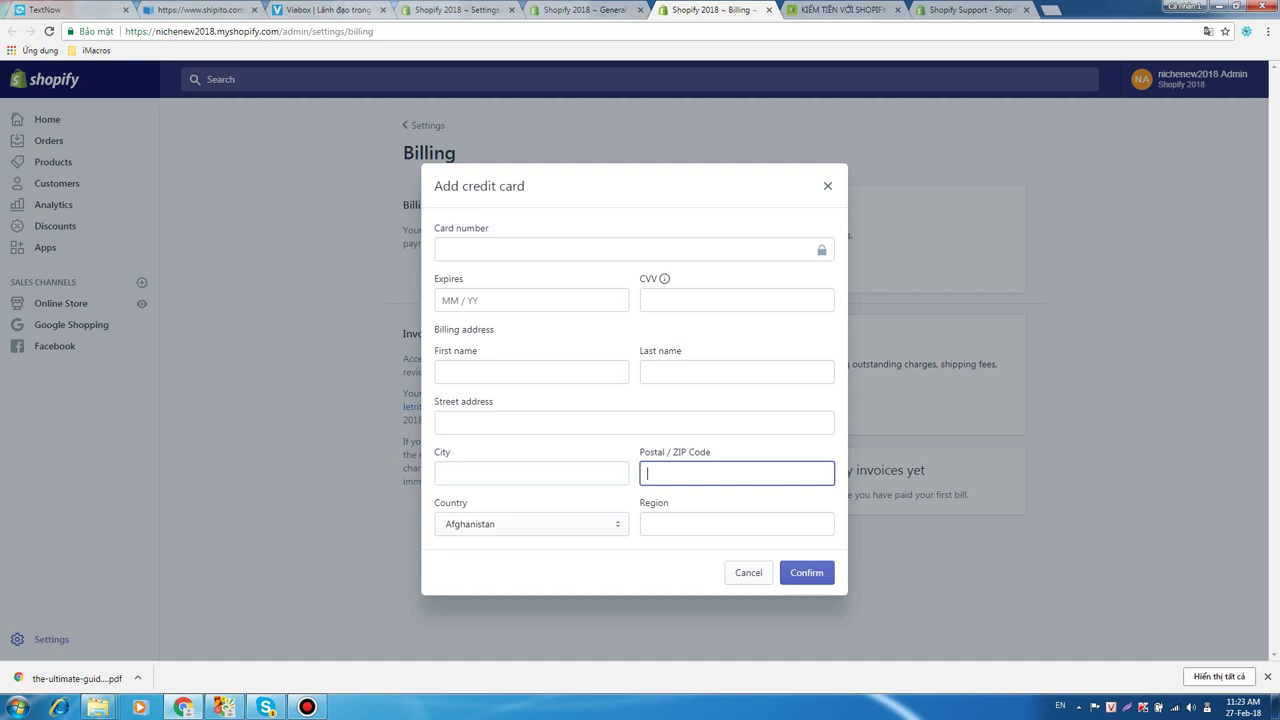
# Close the Add credit card form without saving and dismiss the Windows color scheme prompt.
pyautogui.press('Escape')
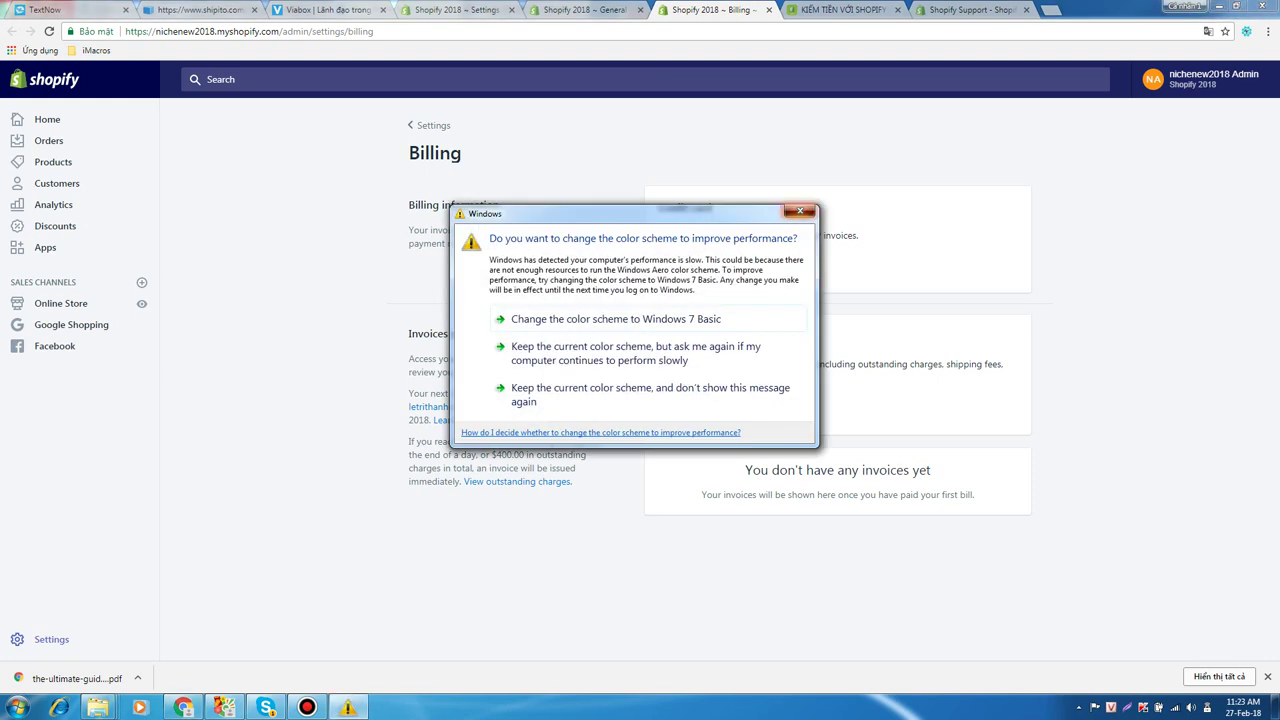
pyautogui.click(800, 211)
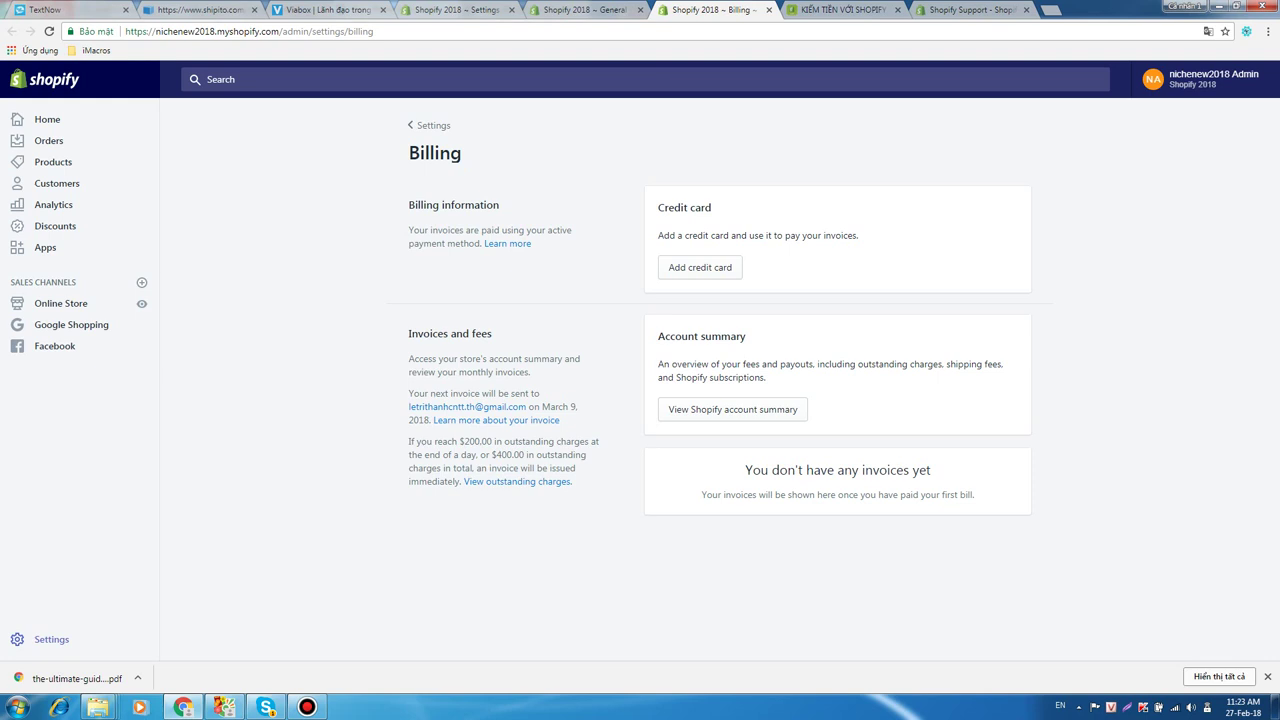
# Review the Billing page, highlighting its Billing heading.
pyautogui.doubleClick(435, 153)
pyautogui.click(435, 153)
pyautogui.doubleClick(435, 153)
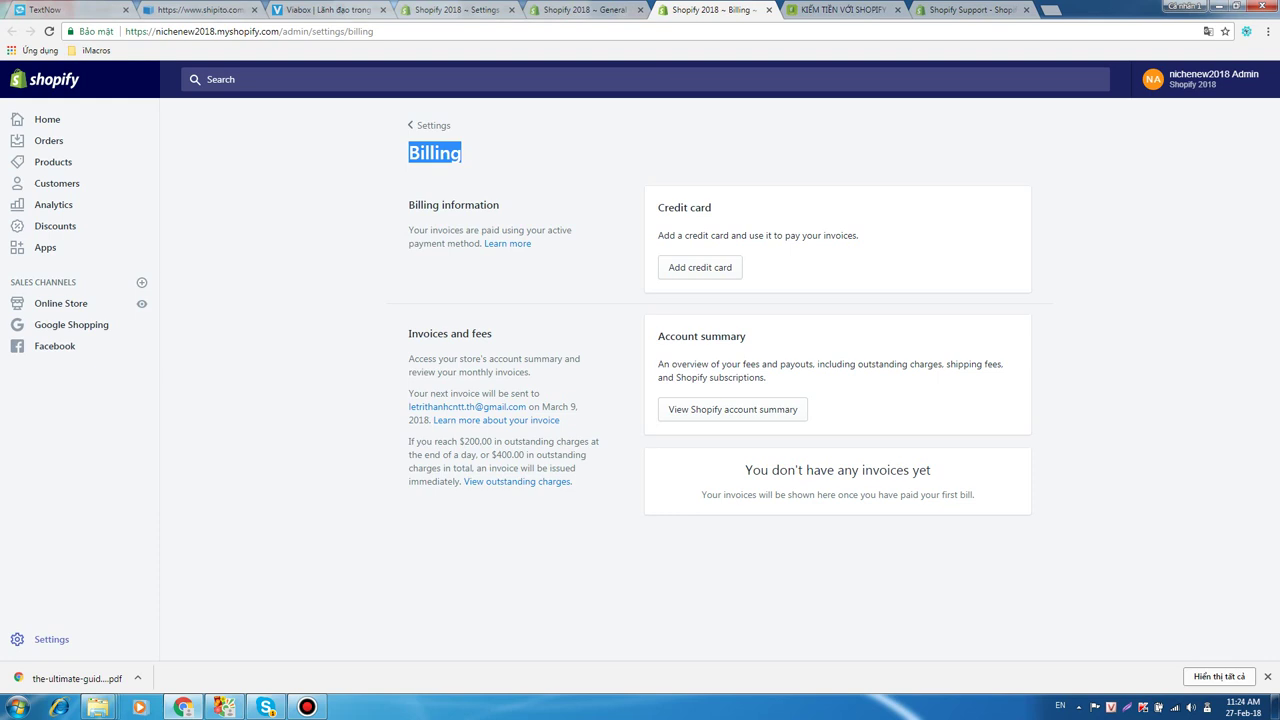
pyautogui.doubleClick(470, 204)
pyautogui.click(470, 204)
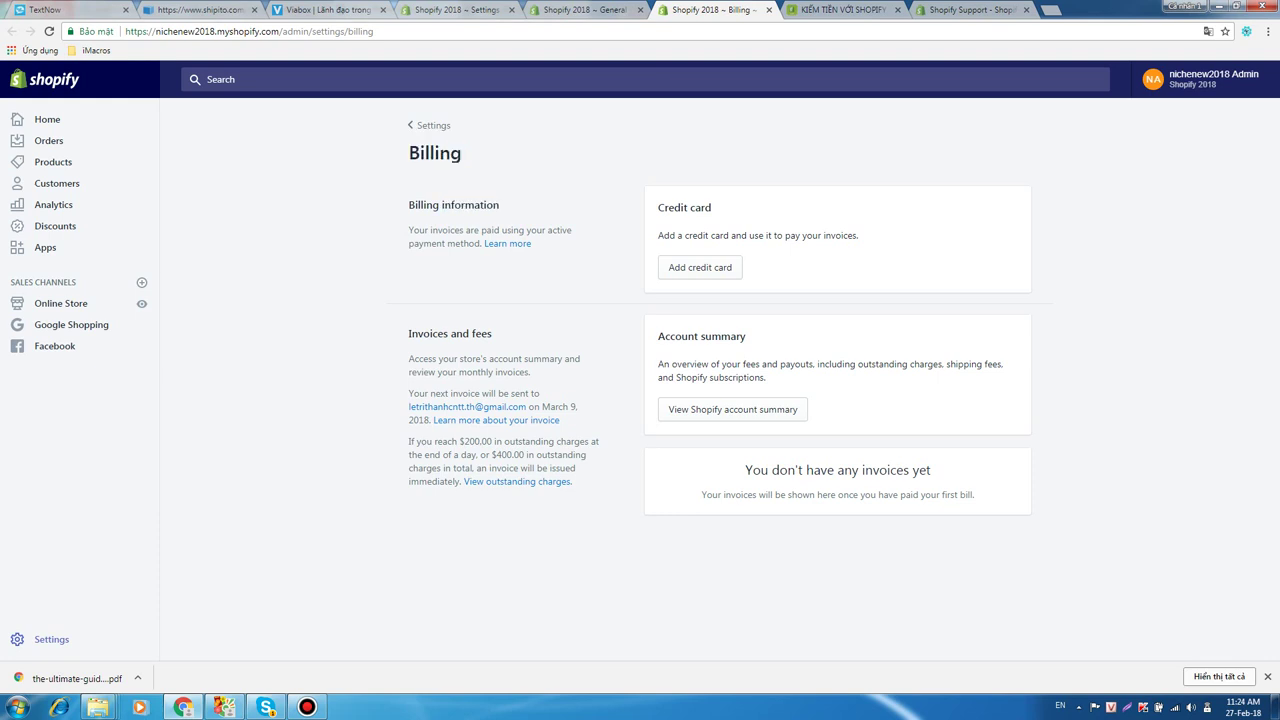
pyautogui.doubleClick(434, 152)
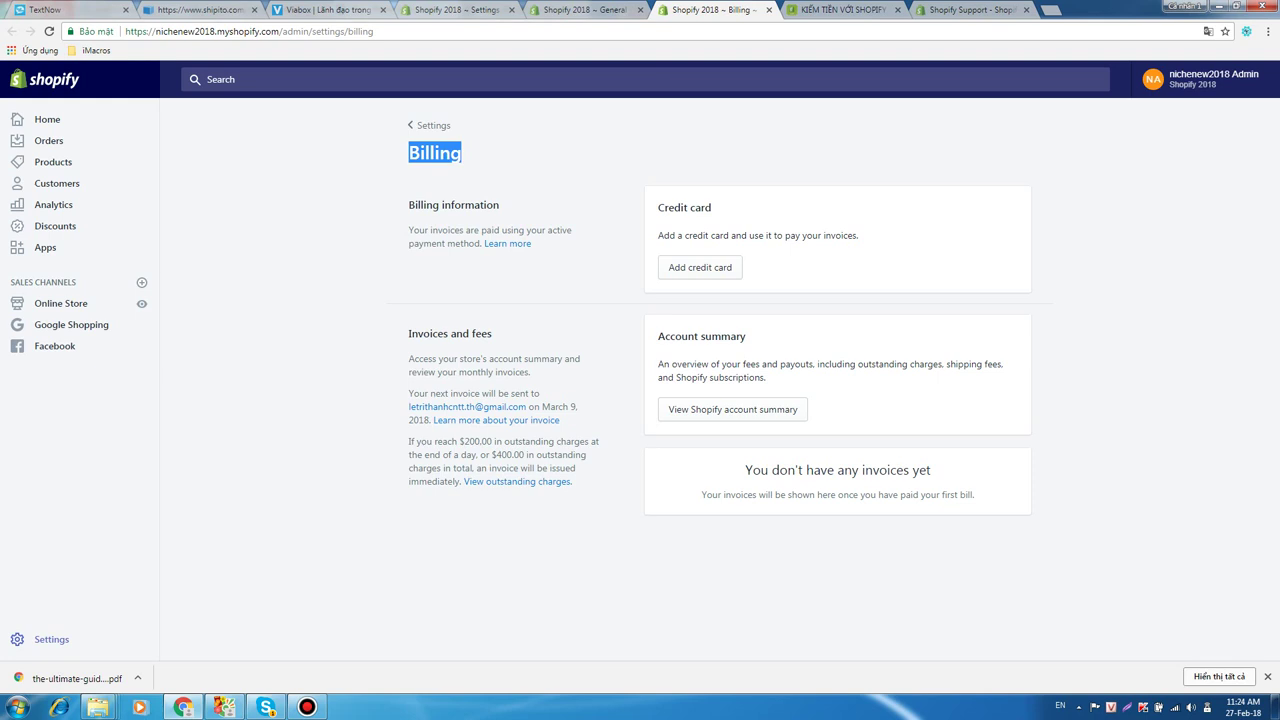
pyautogui.click(457, 157)
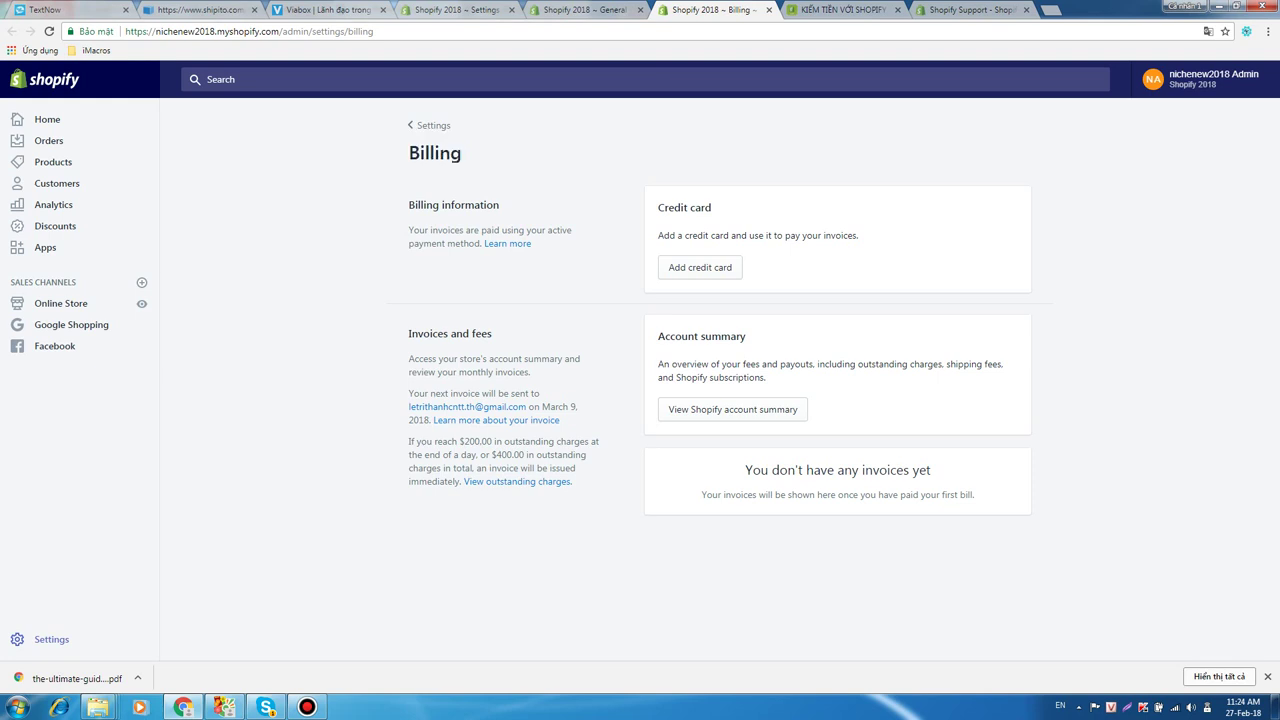
pyautogui.moveTo(462, 155); pyautogui.dragTo(409, 153)
pyautogui.click(462, 155)
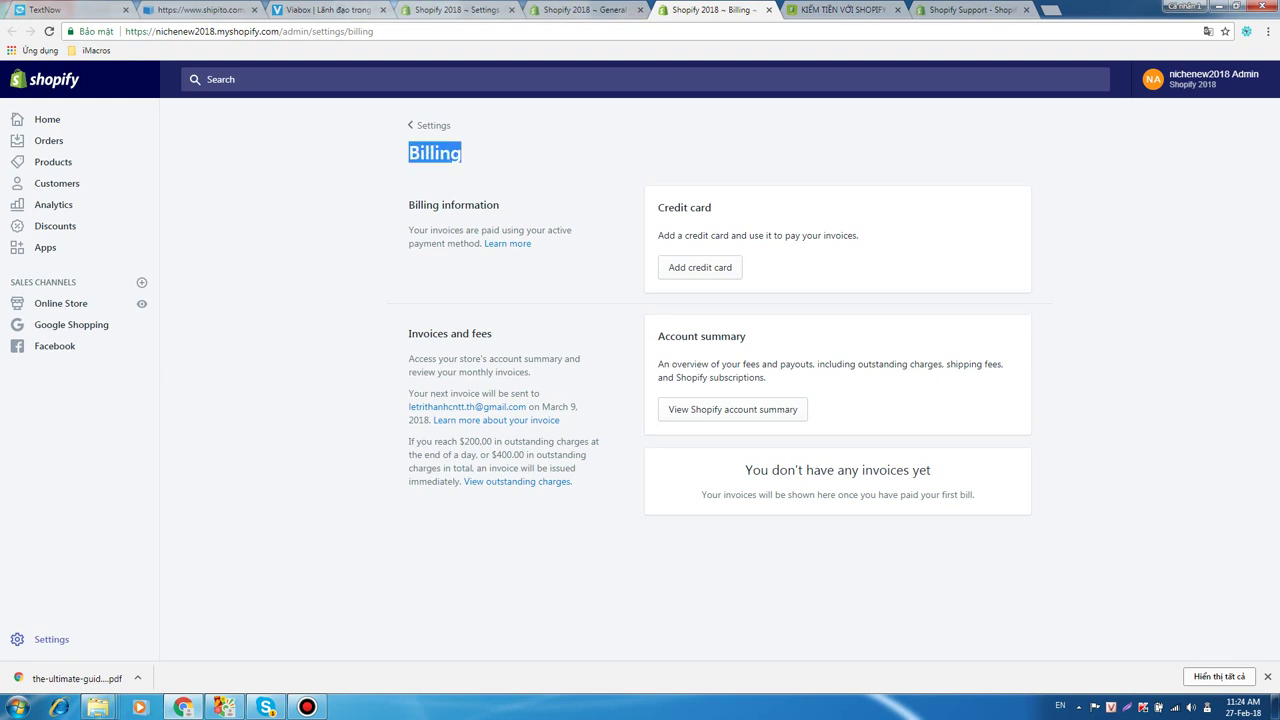
pyautogui.click(445, 155)
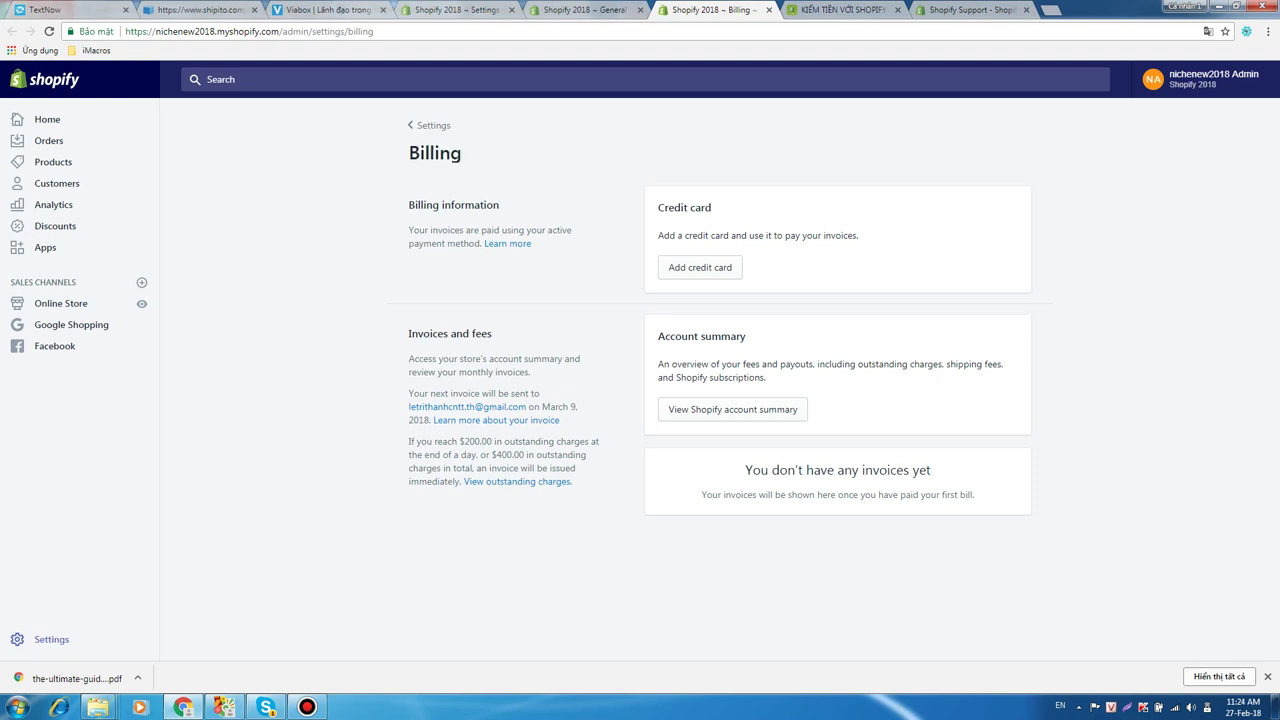
# Return to the General settings and highlight the Store address heading.
pyautogui.click(585, 10)
pyautogui.click(713, 10)
pyautogui.click(585, 10)
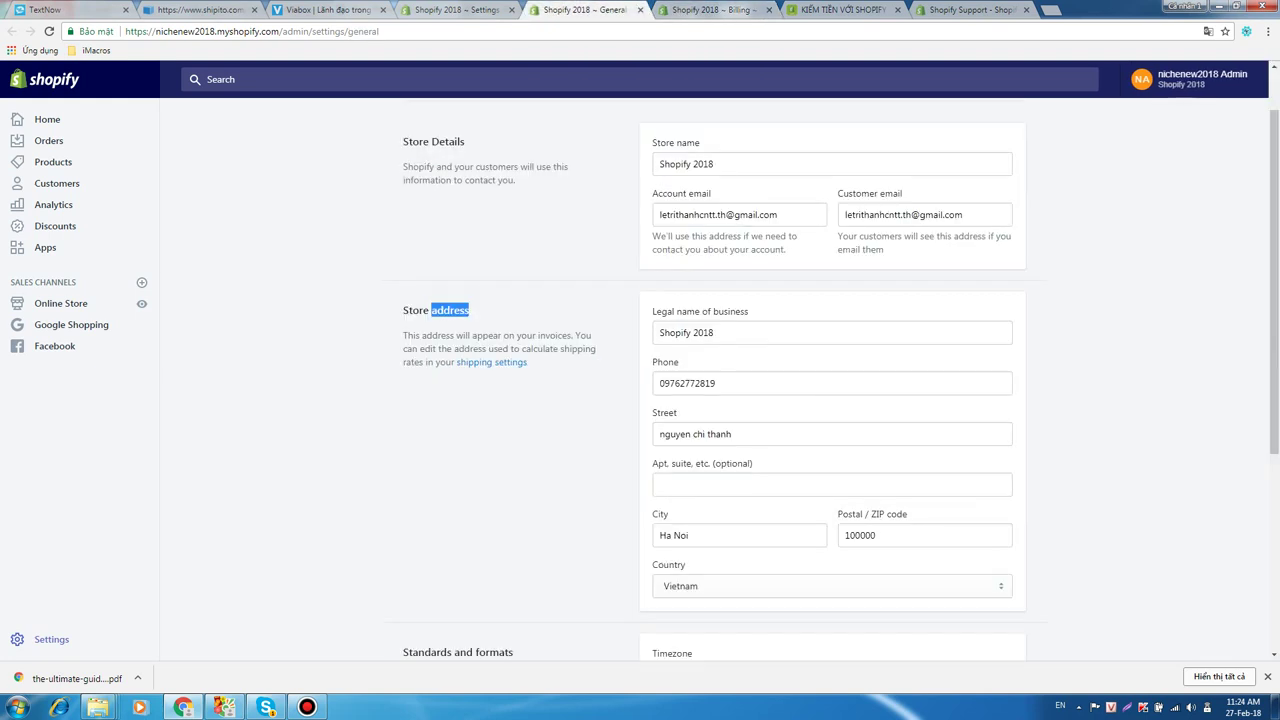
pyautogui.tripleClick(450, 310)
# Look over the article list on the Shopify blog's homepage.
pyautogui.click(840, 10)
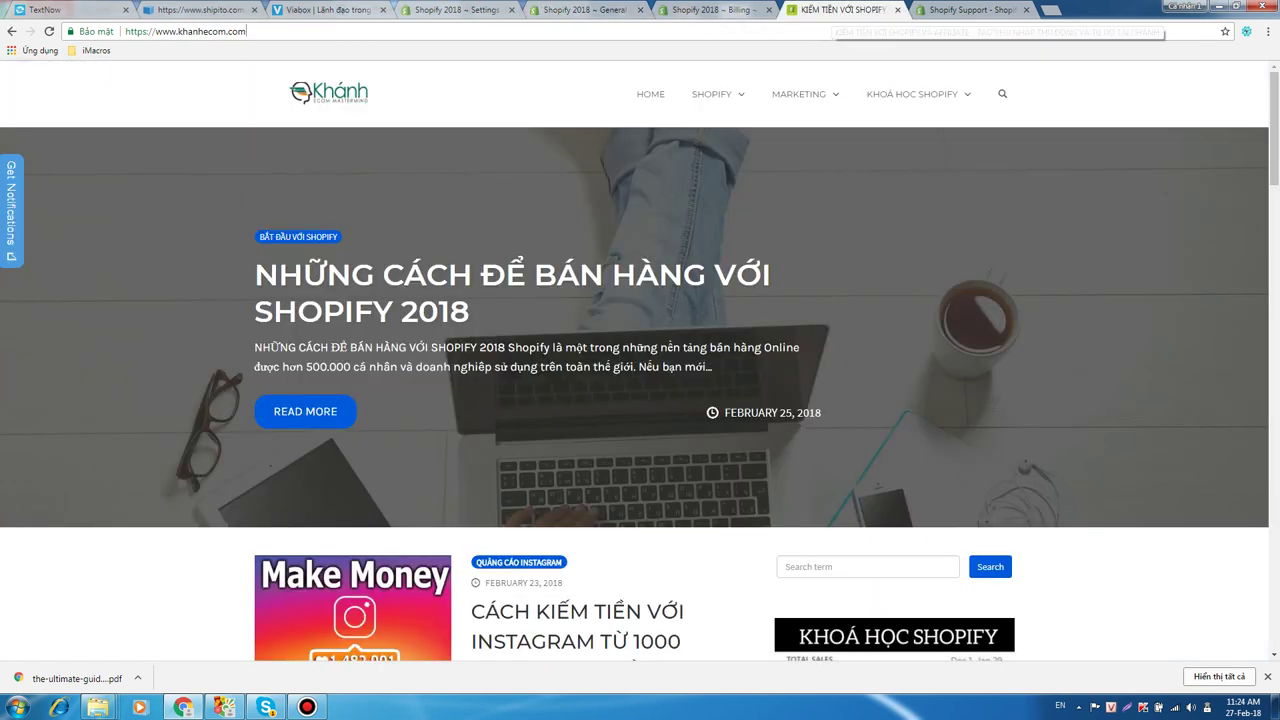
pyautogui.scroll(-5, 640, 360)
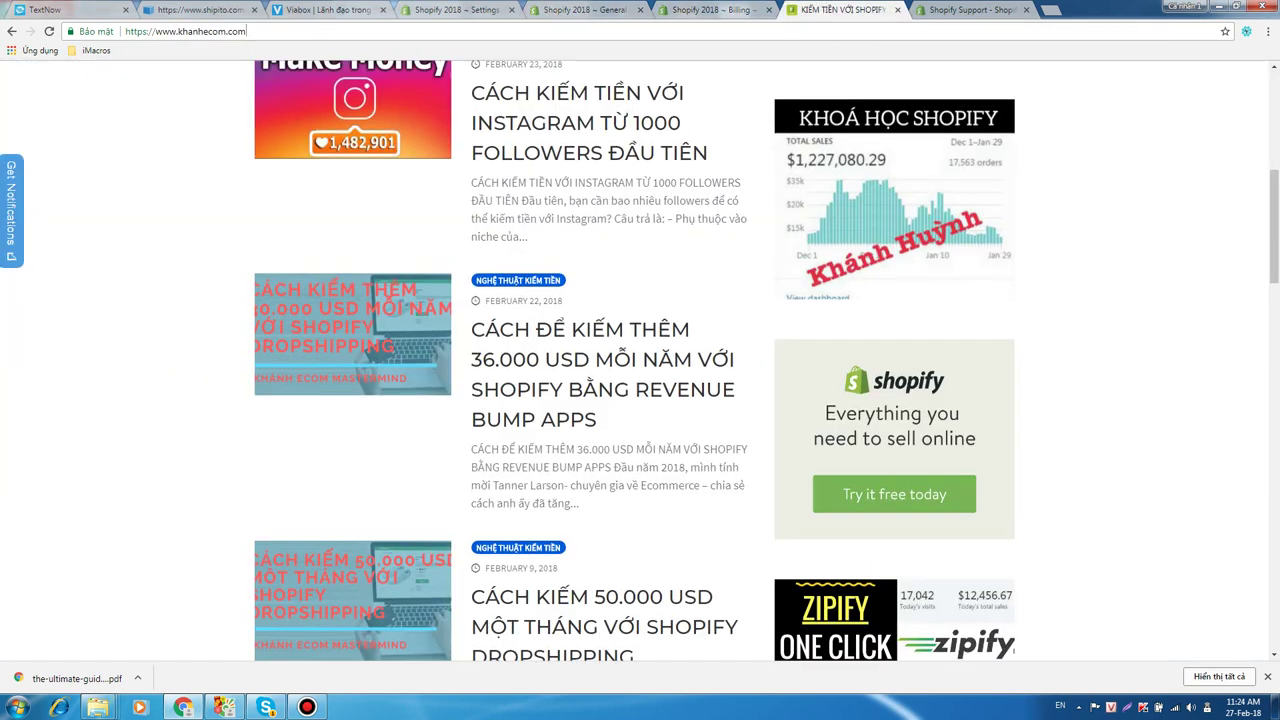
pyautogui.scroll(5, 640, 360)
# Go back to the General settings and review the Store Details and Store address sections.
pyautogui.click(714, 10)
pyautogui.click(586, 10)
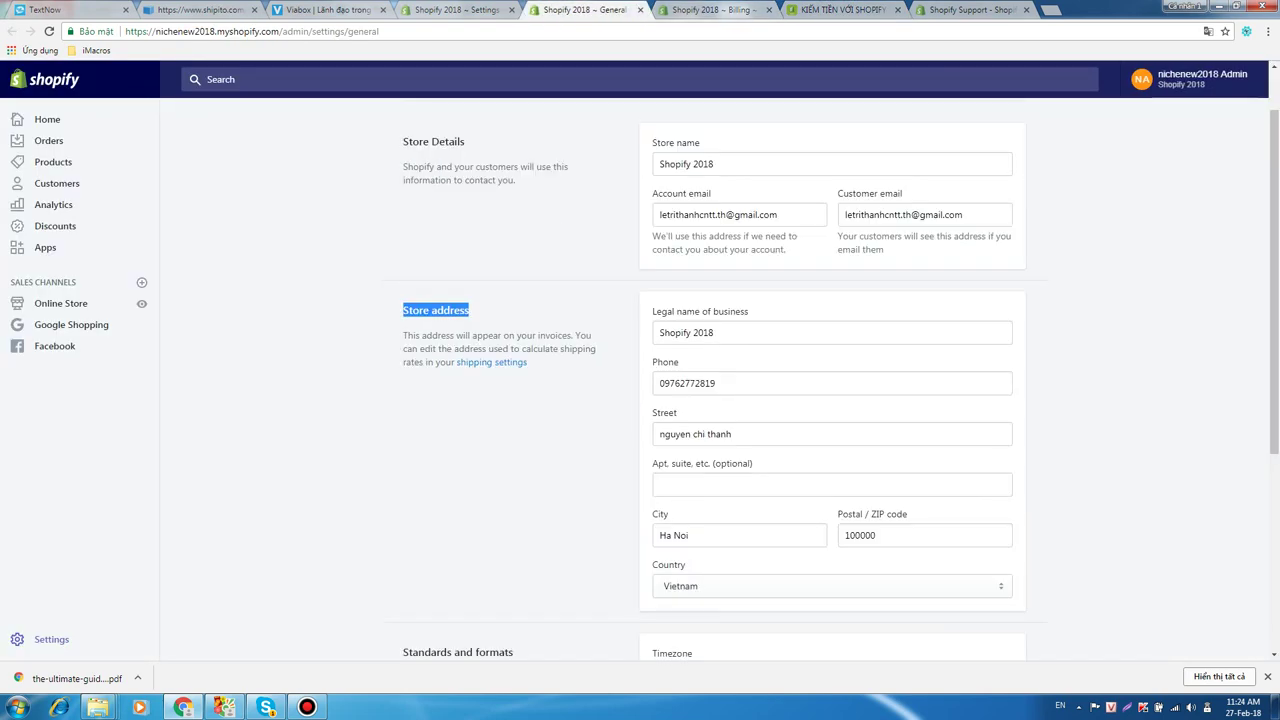
pyautogui.click(560, 240)
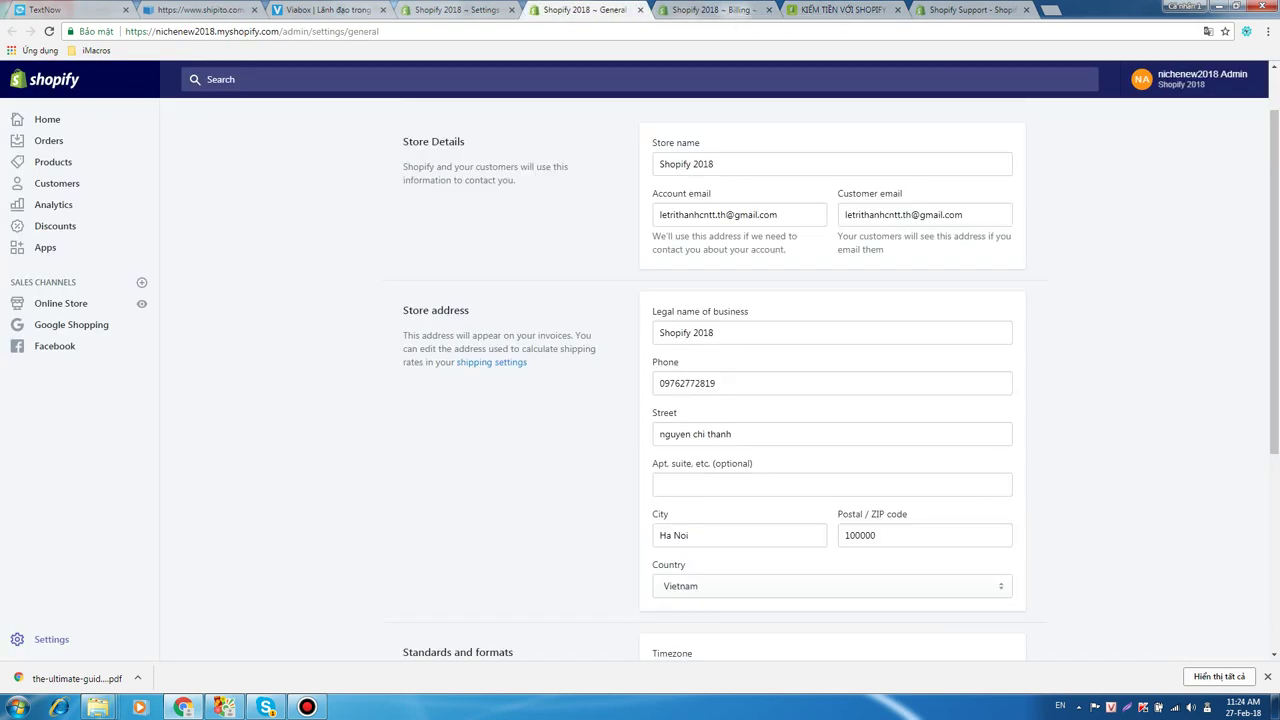
pyautogui.scroll(1, 640, 380)
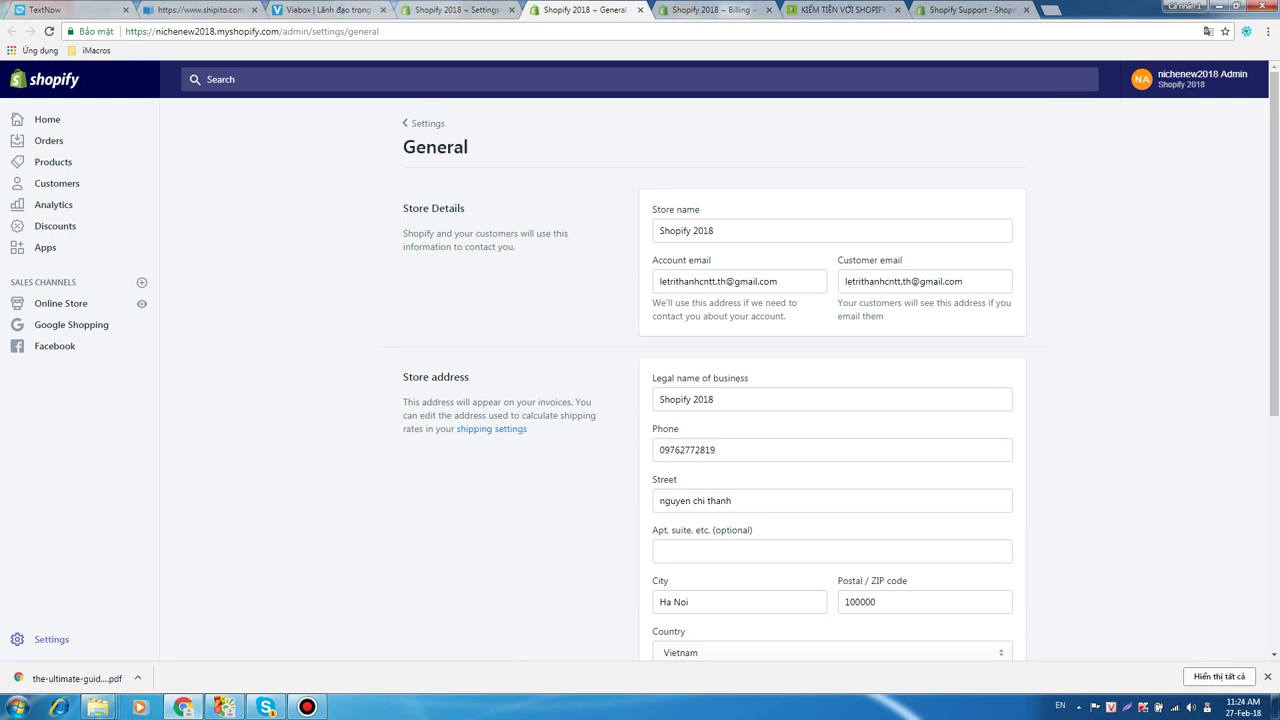
# Show the Contact Us options on the Shopify Support page and highlight the Send an email heading.
pyautogui.click(970, 10)
pyautogui.scroll(-3, 634, 360)
pyautogui.scroll(3, 634, 360)
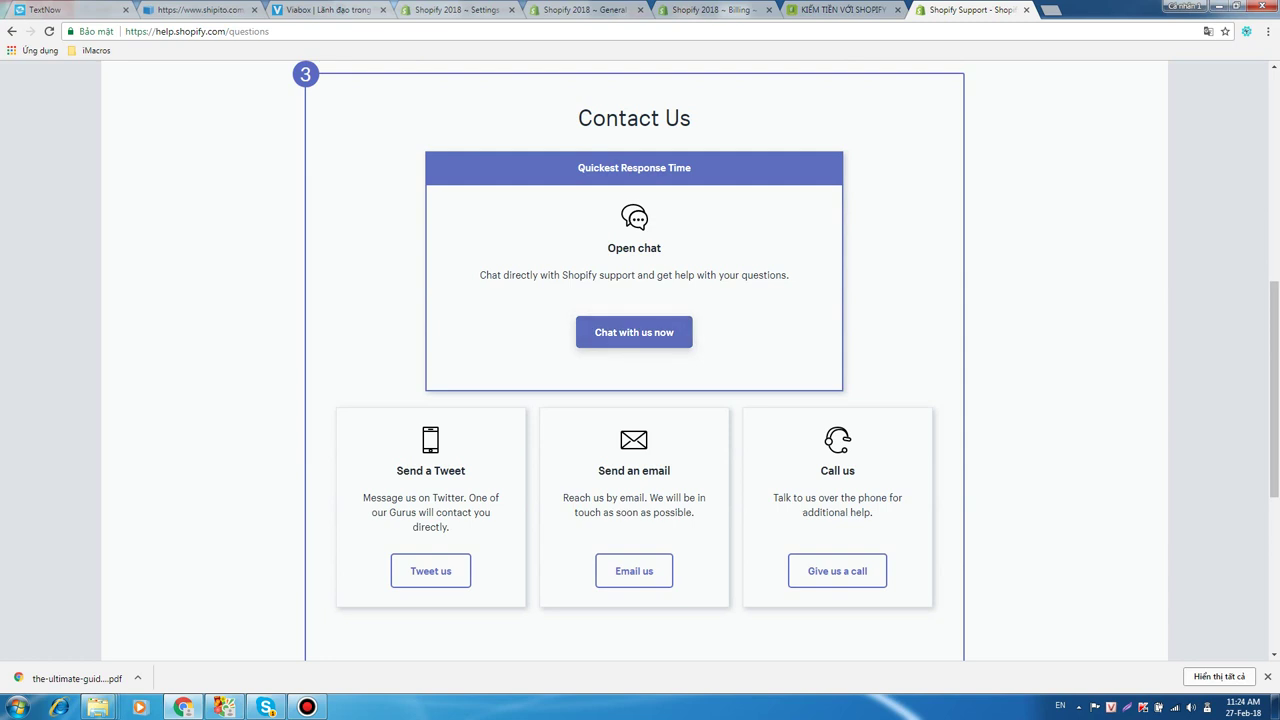
pyautogui.moveTo(598, 470); pyautogui.dragTo(671, 470)
pyautogui.doubleClick(656, 471)
pyautogui.scroll(-2, 640, 360)
pyautogui.scroll(2, 640, 360)
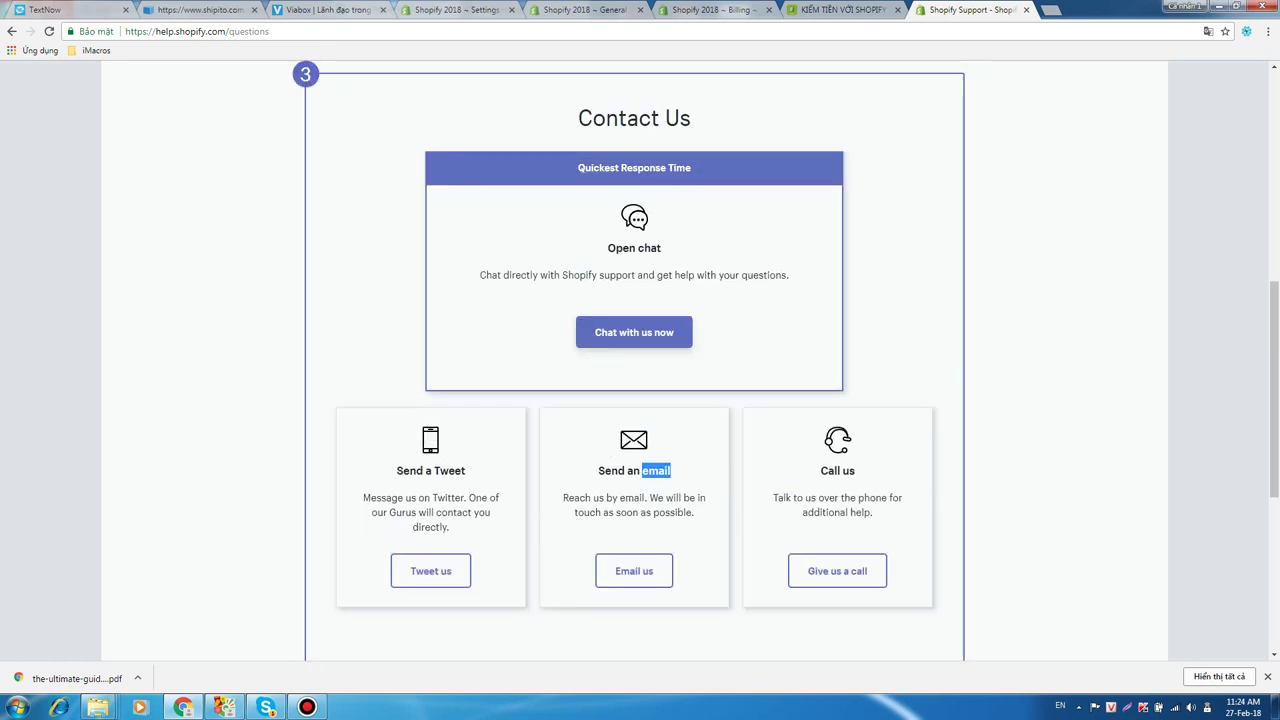
pyautogui.tripleClick(626, 471)
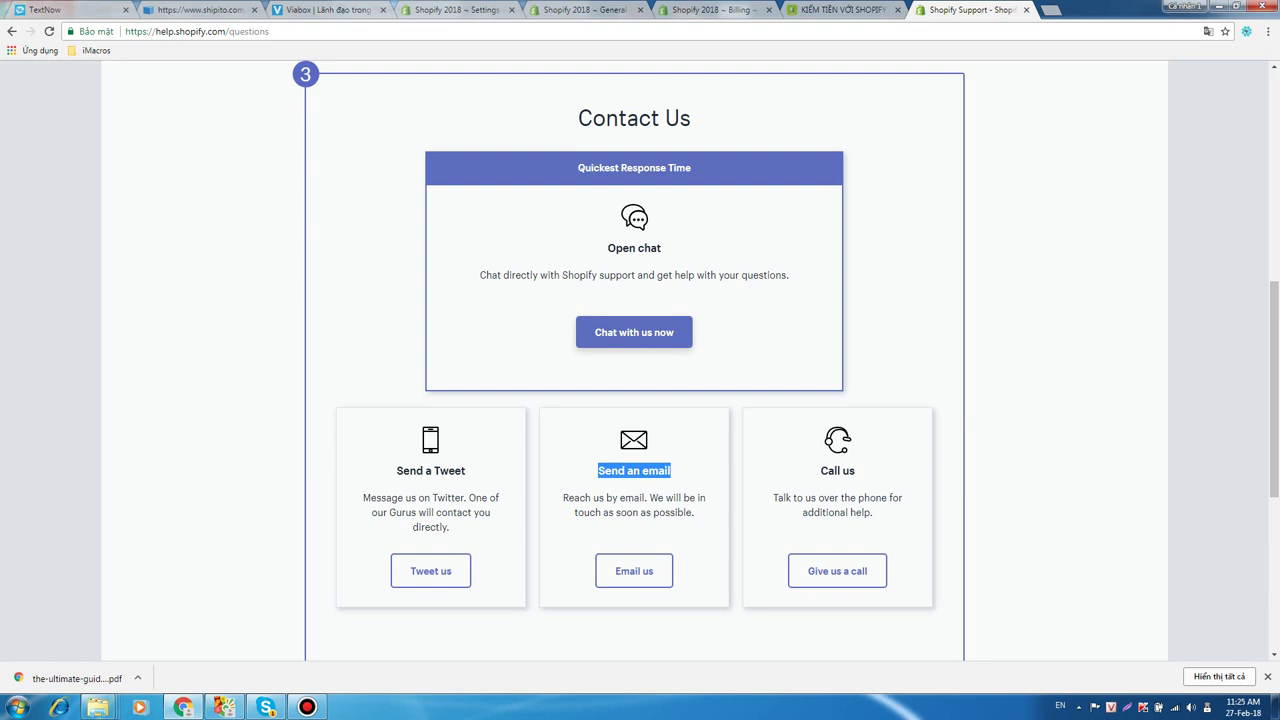
# Highlight the Send an email option together with its description in the Contact Us section.
pyautogui.tripleClick(613, 498)
pyautogui.click(613, 498)
pyautogui.moveTo(695, 513); pyautogui.dragTo(597, 470)
pyautogui.click(800, 211)
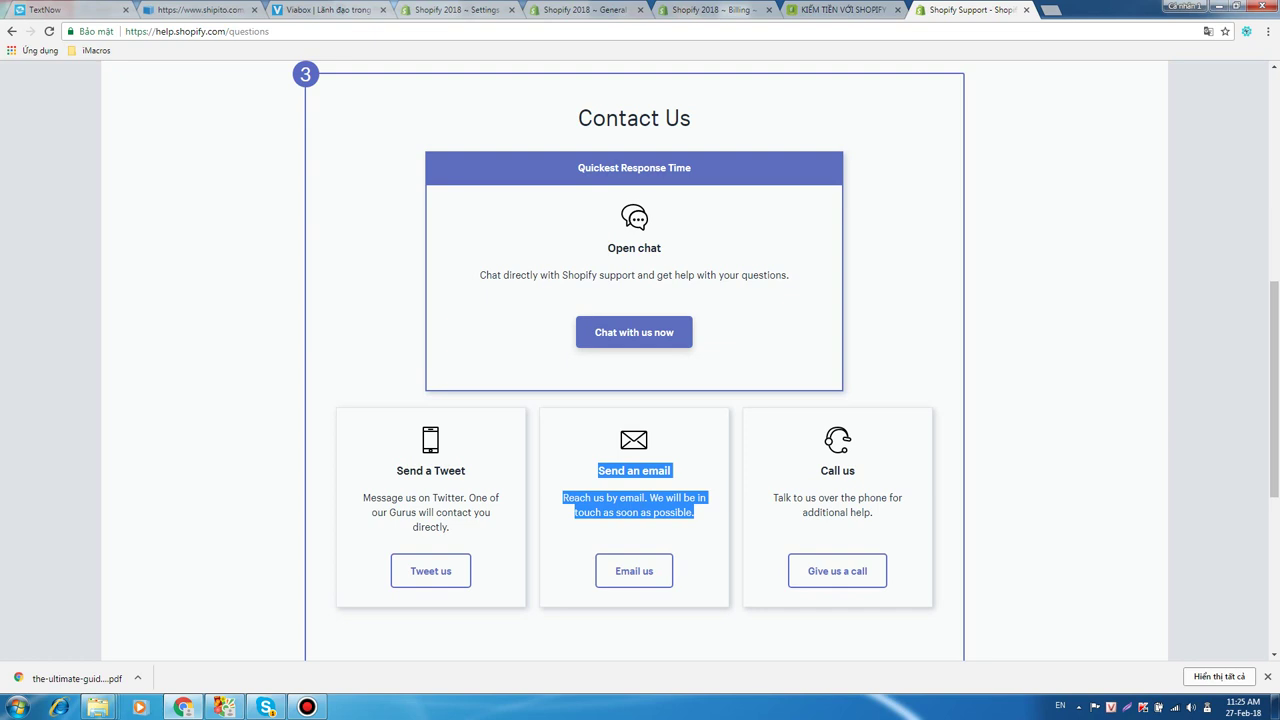
pyautogui.click(606, 511)
pyautogui.tripleClick(606, 511)
pyautogui.click(606, 511)
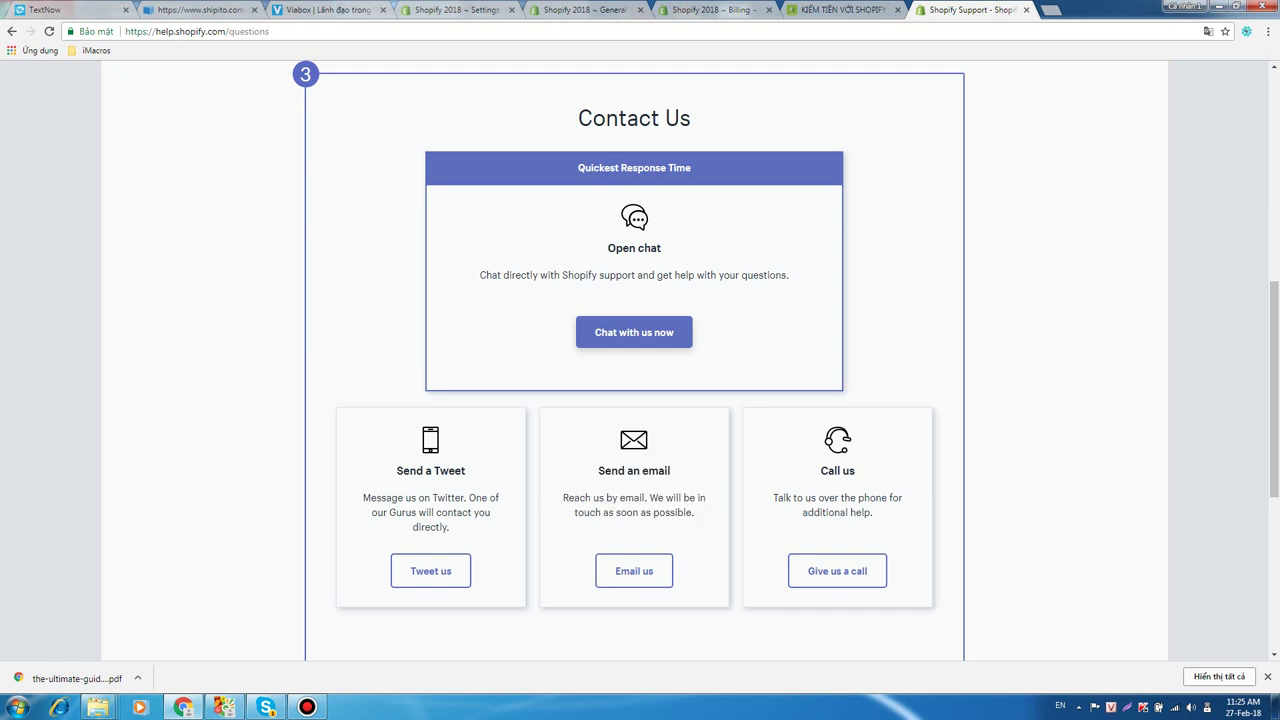
pyautogui.moveTo(597, 465); pyautogui.dragTo(694, 514)
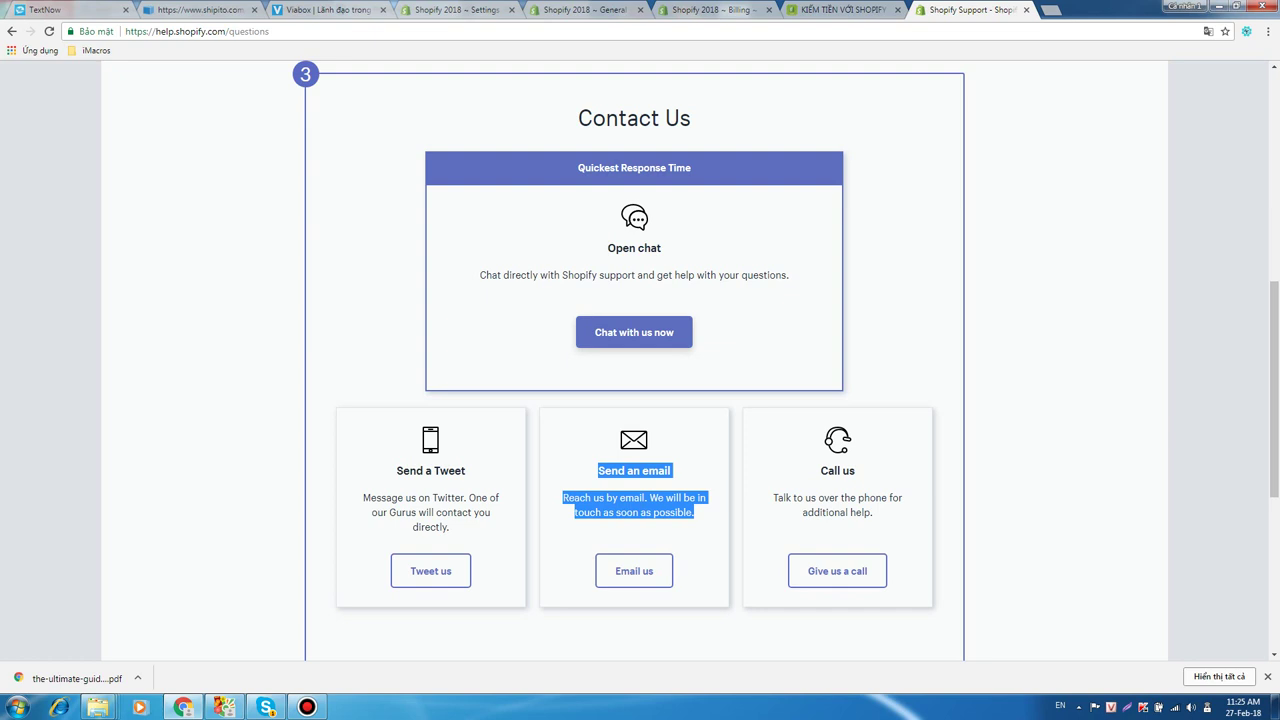
# Look over the Contact Us section once more, and review the store details and address in the General settings.
pyautogui.scroll(3, 640, 360)
pyautogui.scroll(-4, 640, 360)
pyautogui.scroll(2, 640, 360)
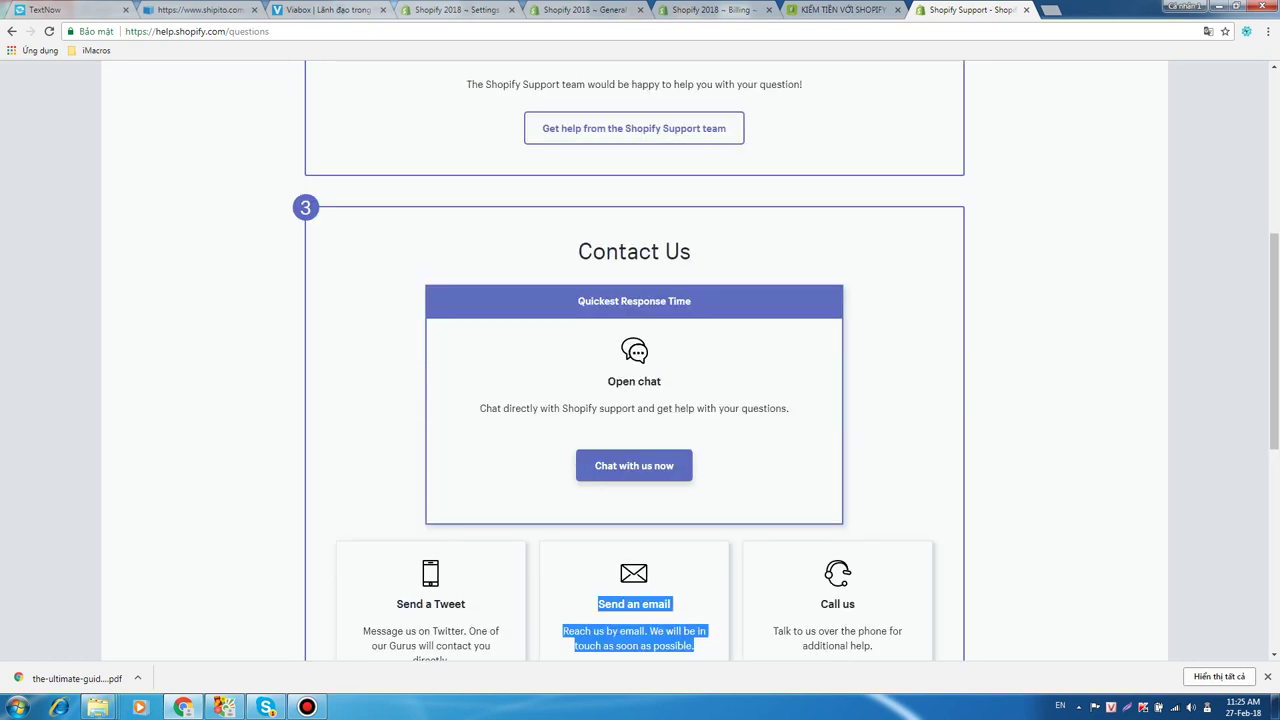
pyautogui.scroll(-1, 640, 360)
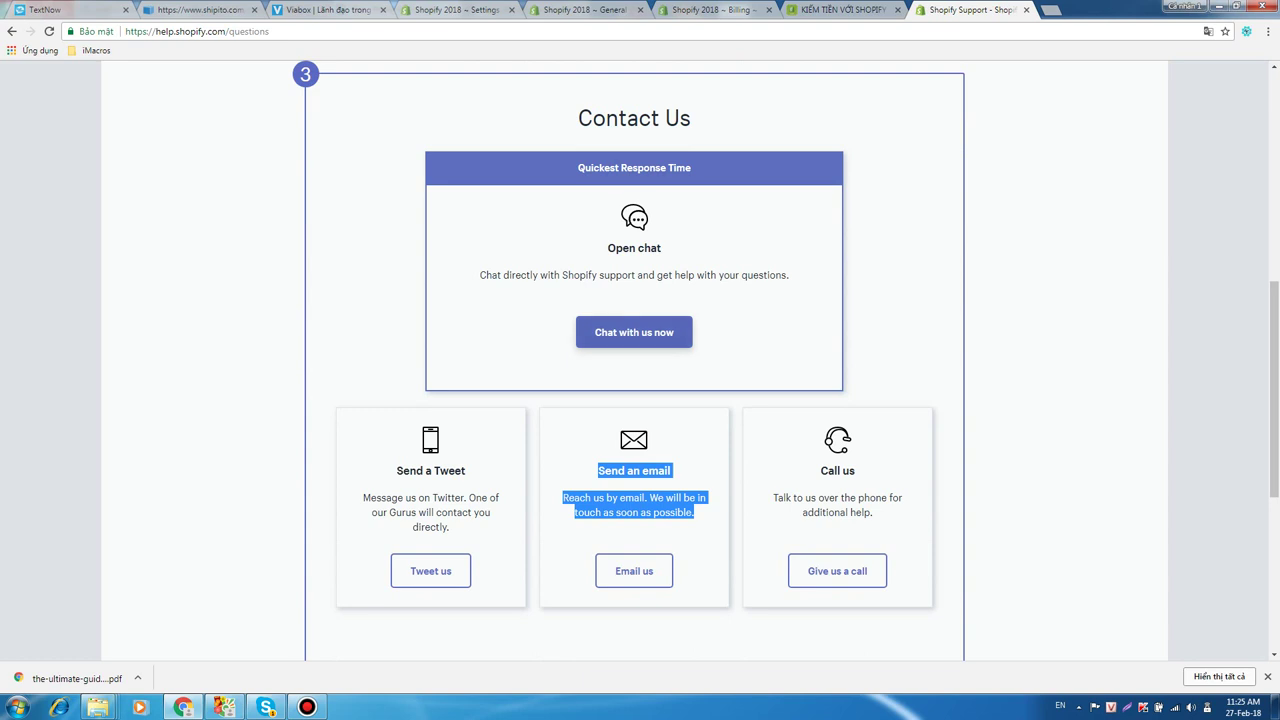
pyautogui.click(588, 10)
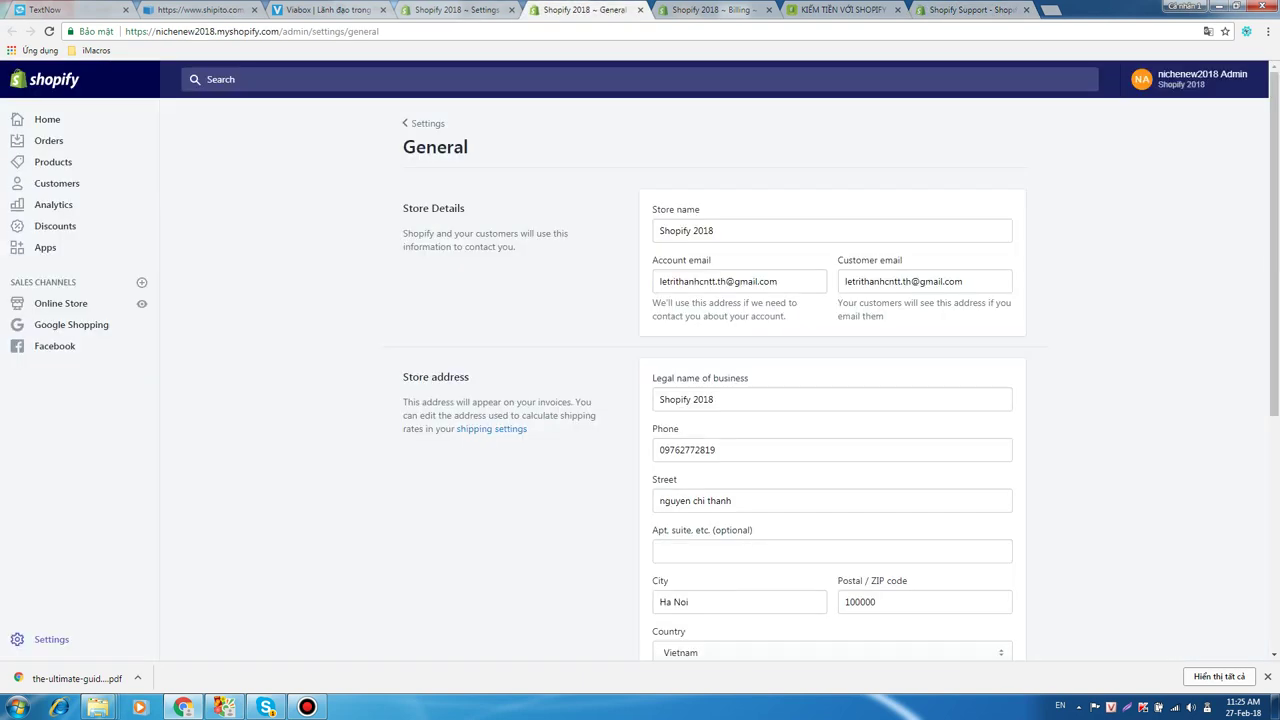
pyautogui.scroll(-4, 840, 376)
pyautogui.scroll(4, 840, 376)
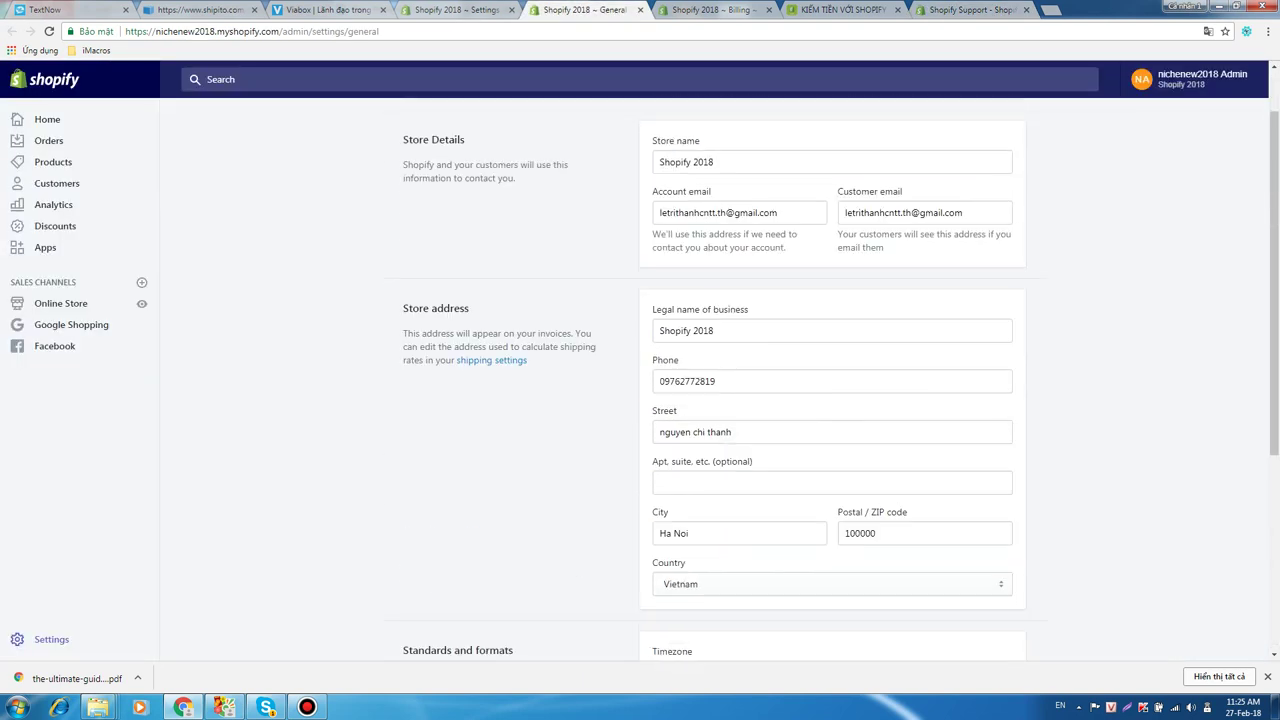
pyautogui.scroll(-3, 840, 376)
pyautogui.scroll(3, 714, 376)
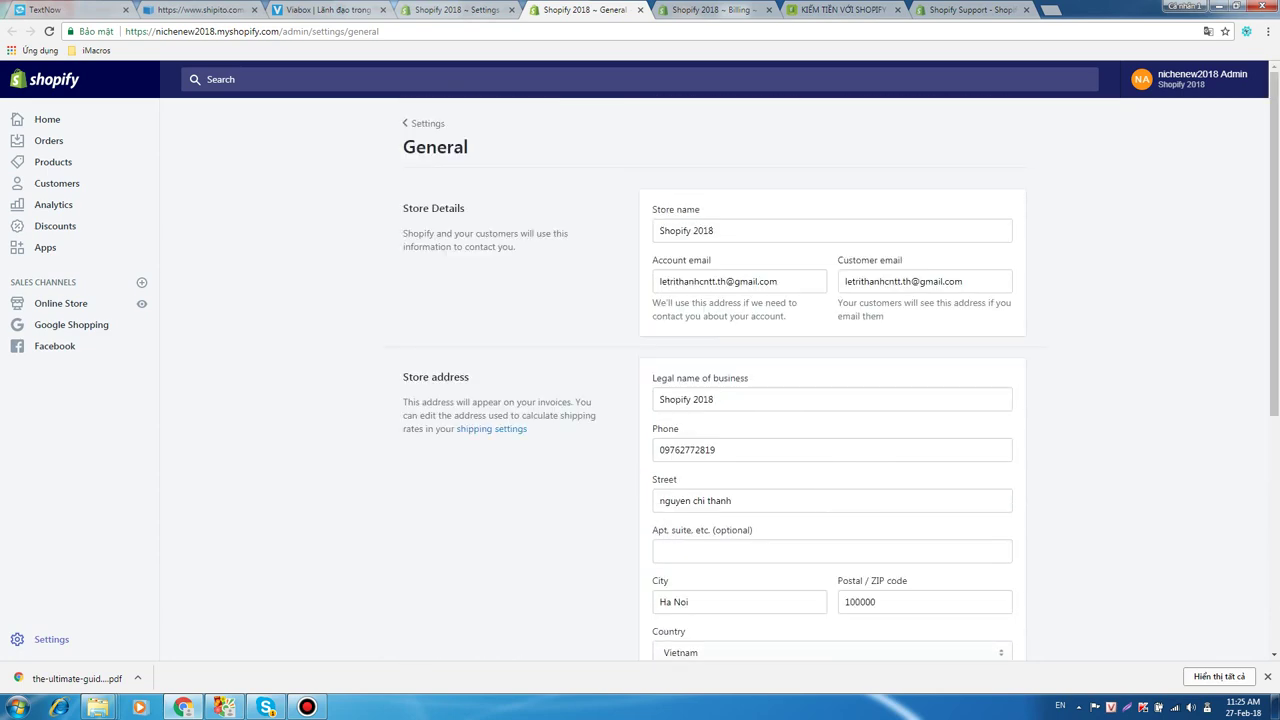
# Revisit the open TextNow, Viabox and Shopify Support pages, and look through the posts on the Shopify blog's homepage.
pyautogui.click(84, 10)
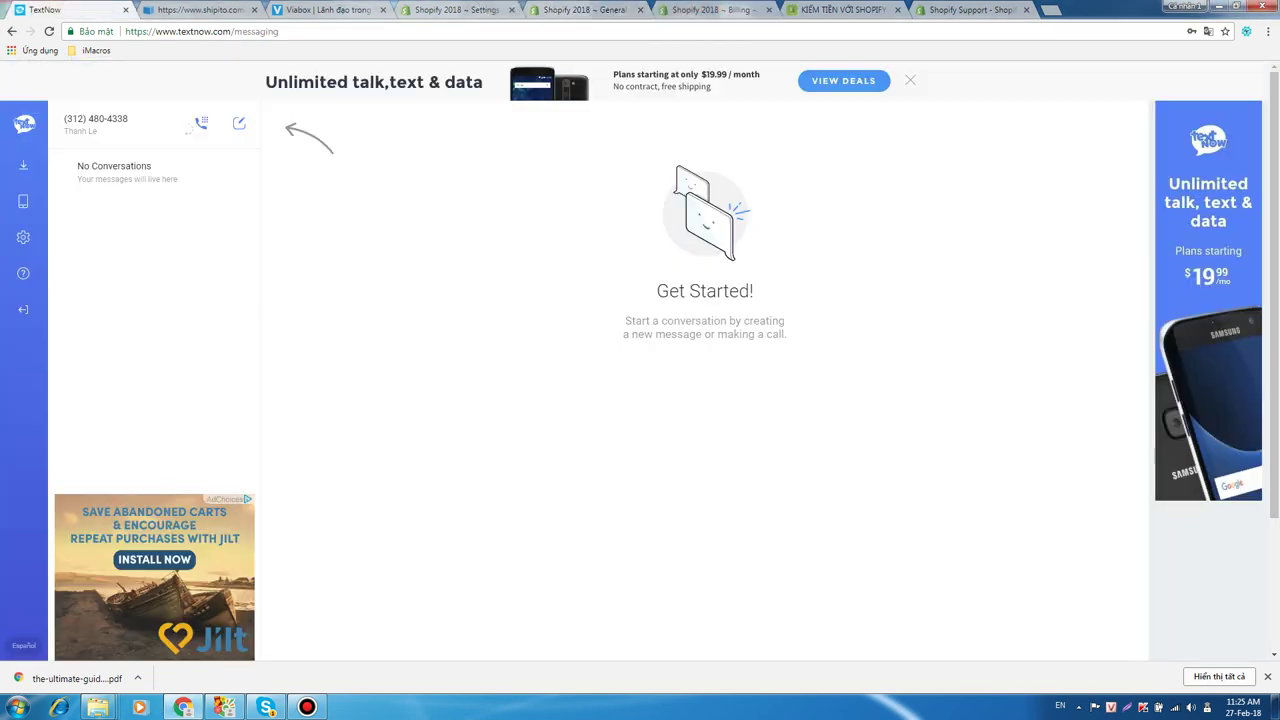
pyautogui.click(328, 10)
pyautogui.click(972, 10)
pyautogui.click(842, 10)
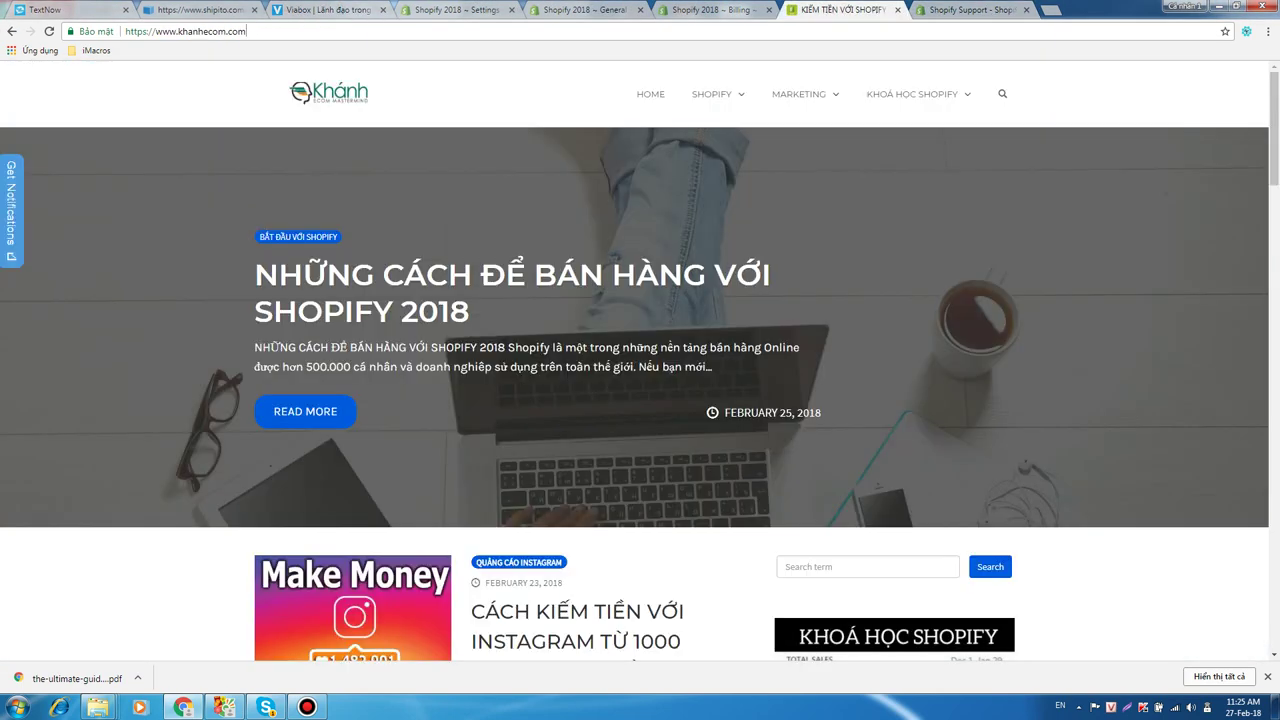
pyautogui.scroll(-6, 634, 360)
pyautogui.scroll(5, 634, 360)
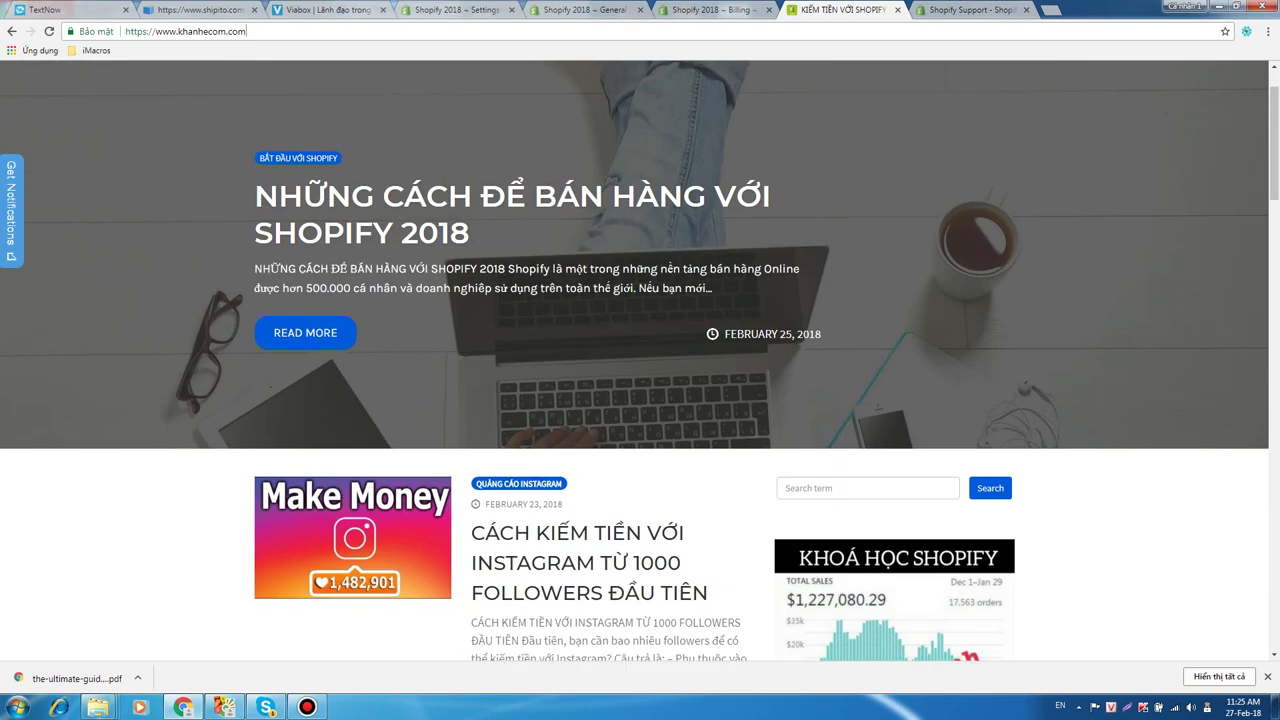
pyautogui.scroll(-3, 634, 360)
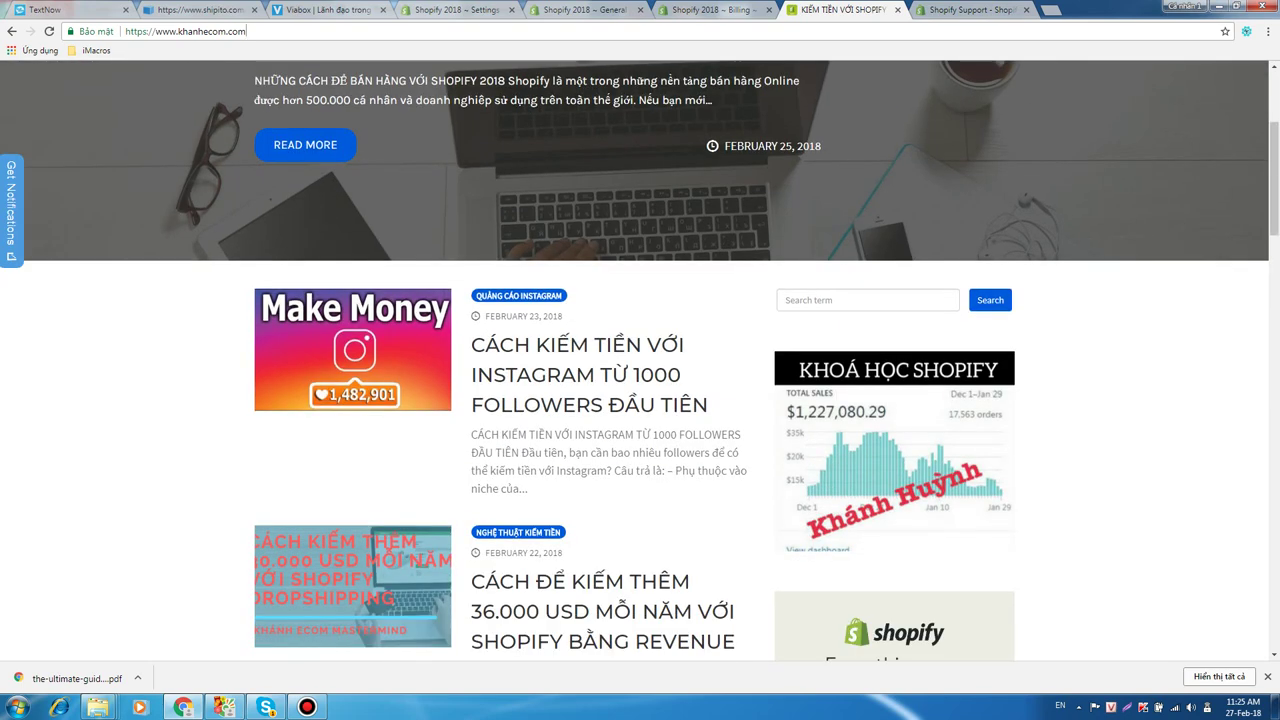